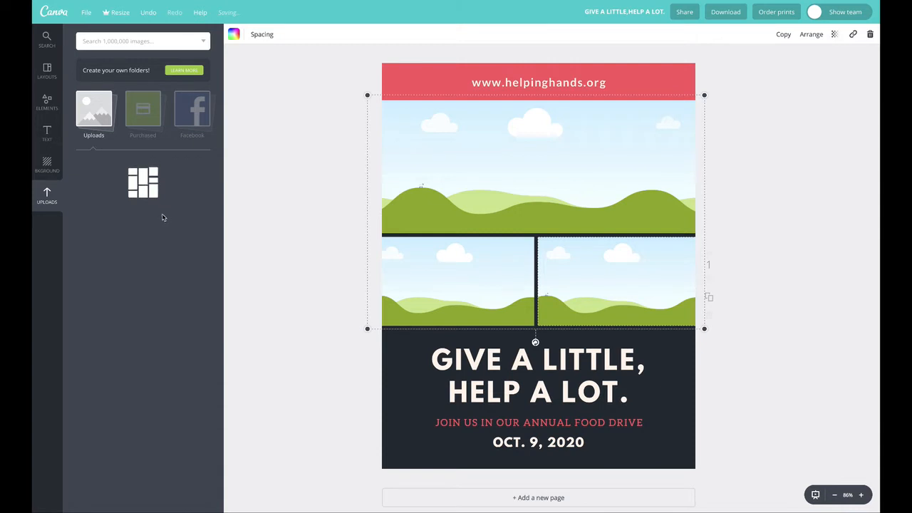
Step: Fill the photo grid with the clasped-hands photo in the large cell, the toddler at lower left and the bread photo at lower right
drag(142, 194, 478, 172)
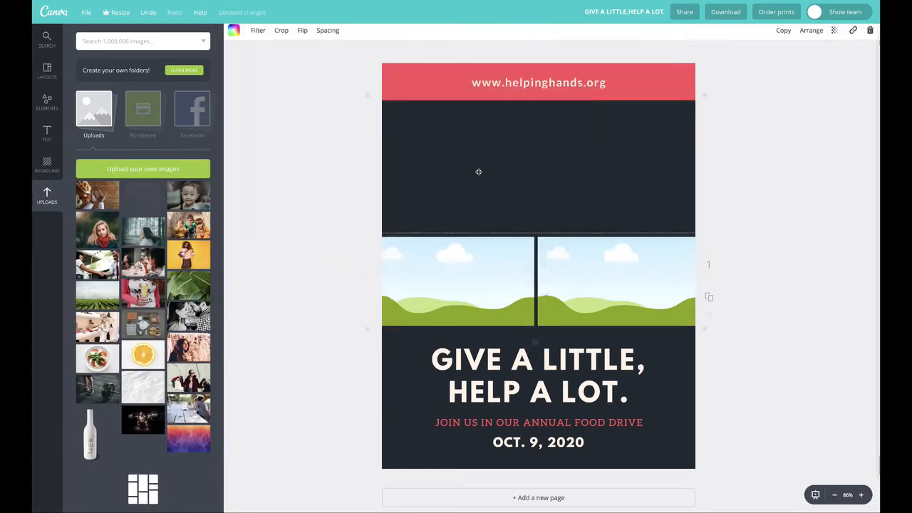
drag(189, 194, 457, 274)
drag(97, 194, 602, 279)
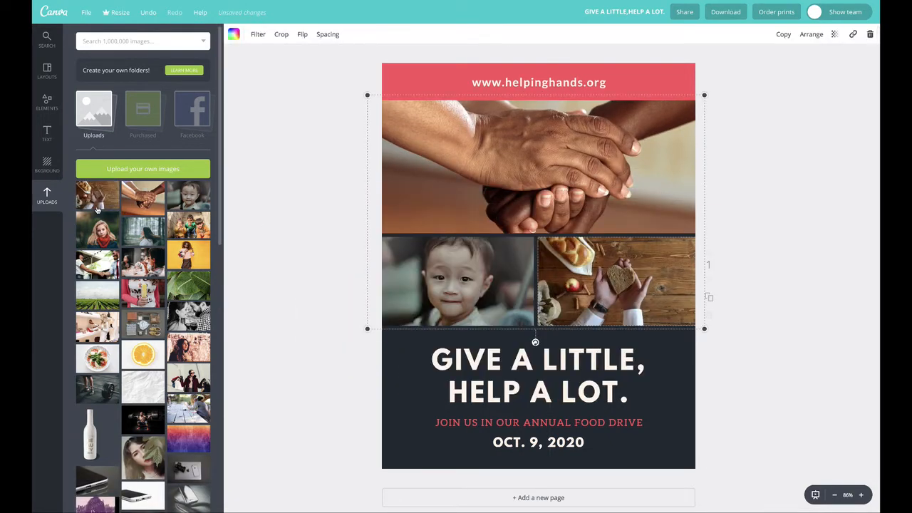
Step: Replace the grid's large photo with the three children and the lower-right photo with the clasped hands
drag(98, 208, 516, 158)
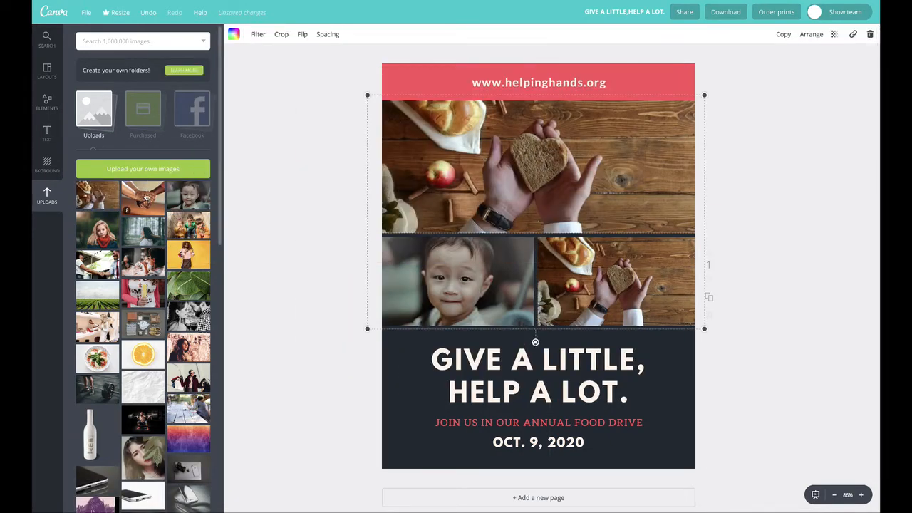
drag(193, 230, 487, 169)
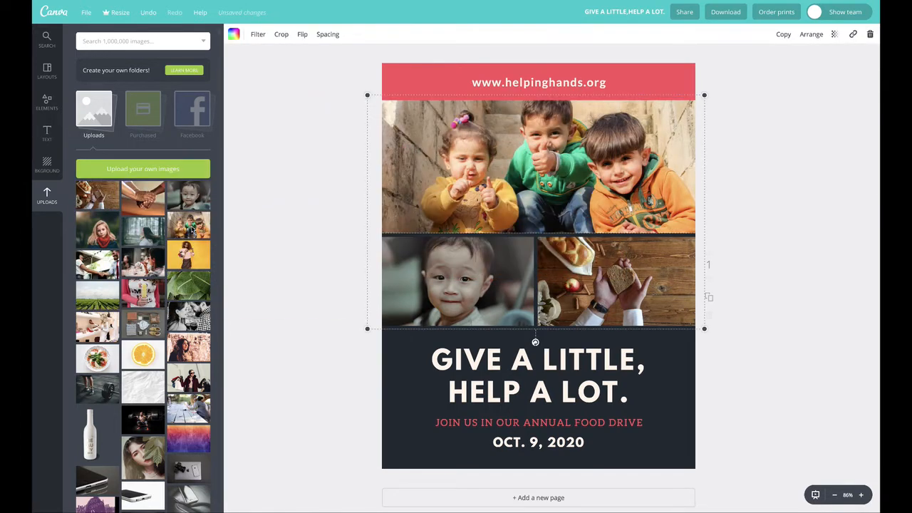
drag(258, 186, 618, 274)
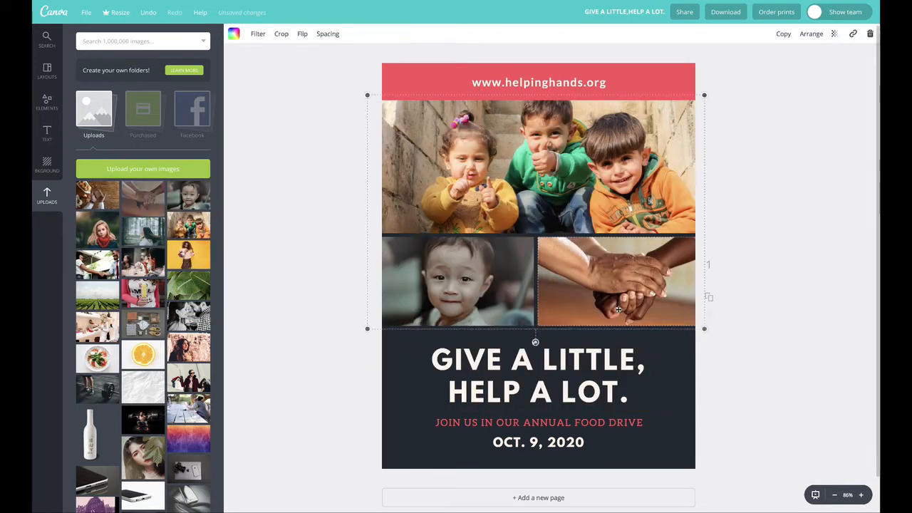
click(281, 127)
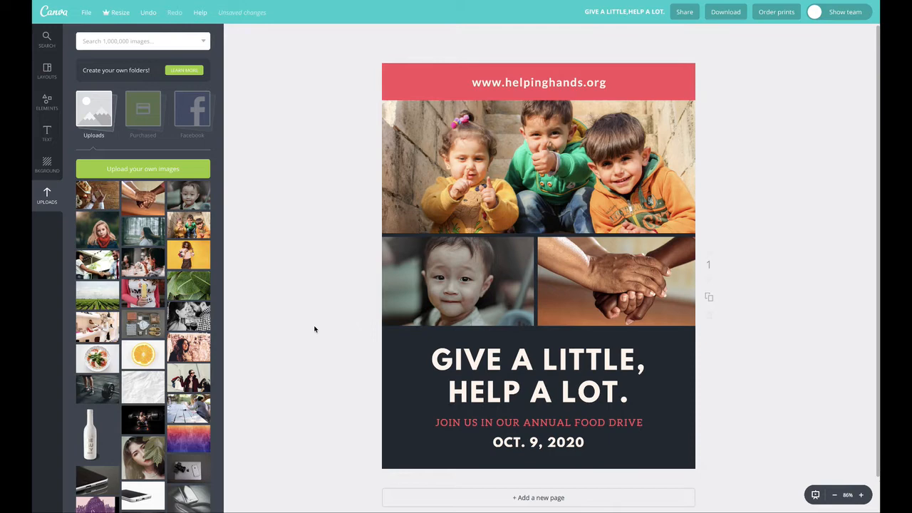
Step: Enlarge the photo grid slightly toward the headline
click(575, 233)
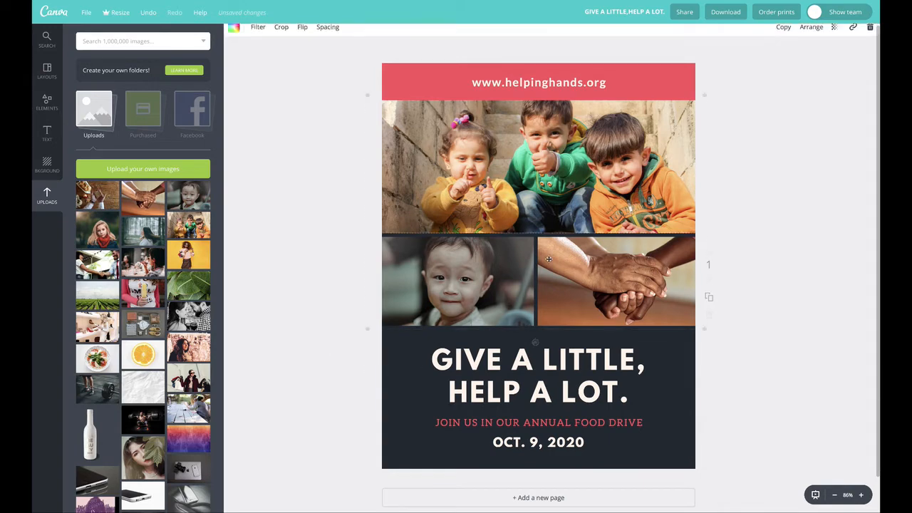
click(534, 335)
click(601, 285)
drag(703, 328, 721, 337)
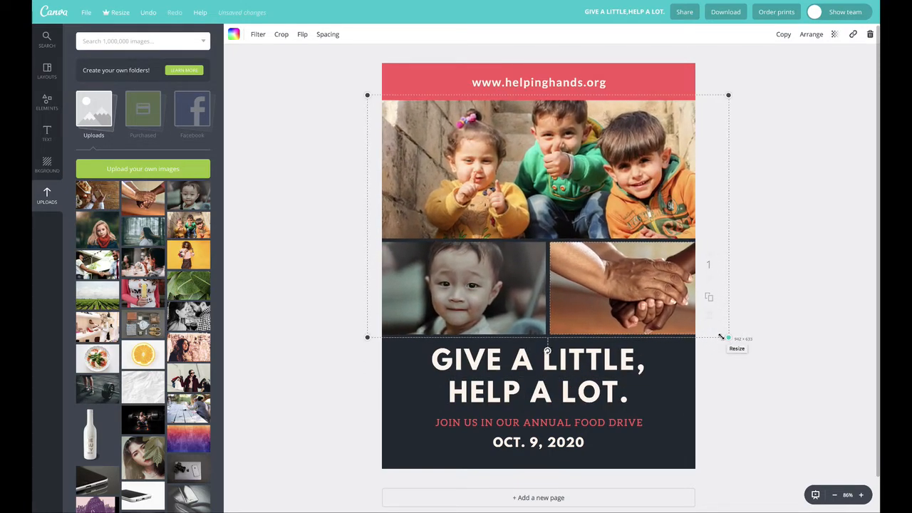
click(319, 80)
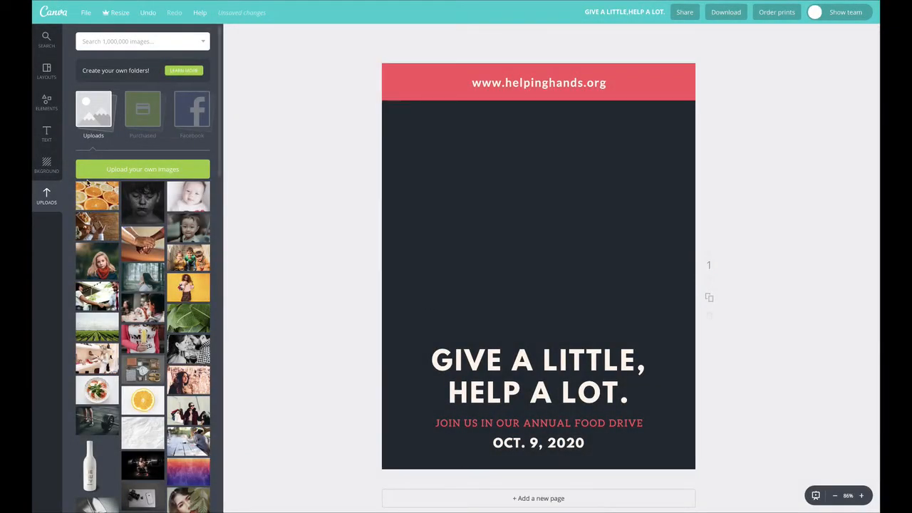
Step: Add the square white-bordered photo frame to the empty area between the web address banner and the headline
click(52, 105)
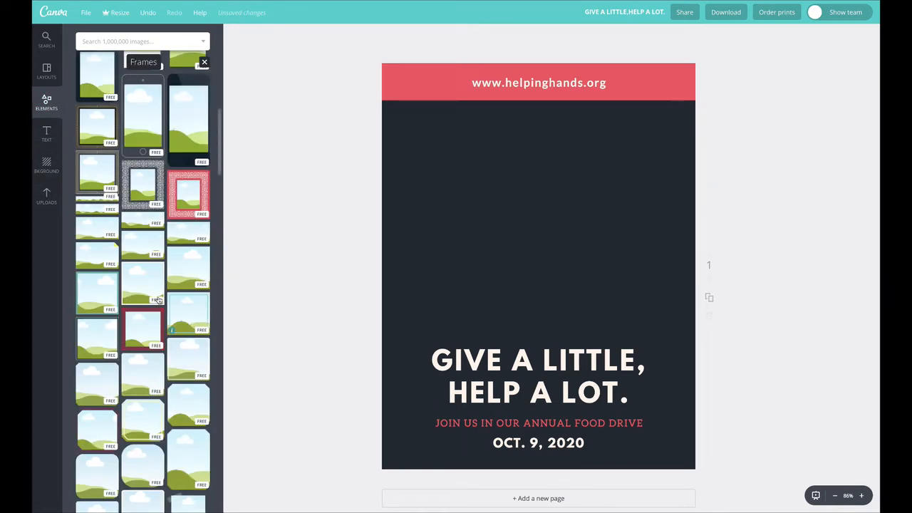
drag(144, 279, 541, 209)
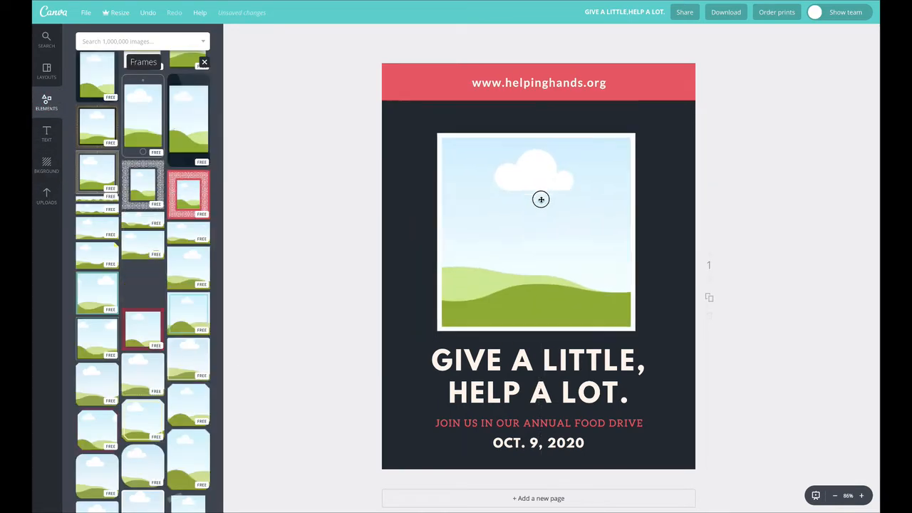
drag(506, 278, 501, 270)
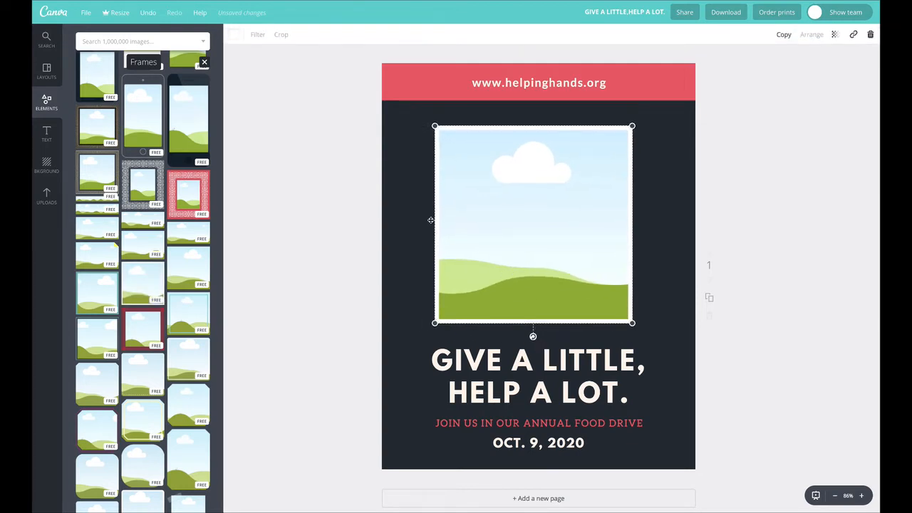
Step: Recolor the frame's border with the pale cream document color and center the frame above the headline
click(235, 37)
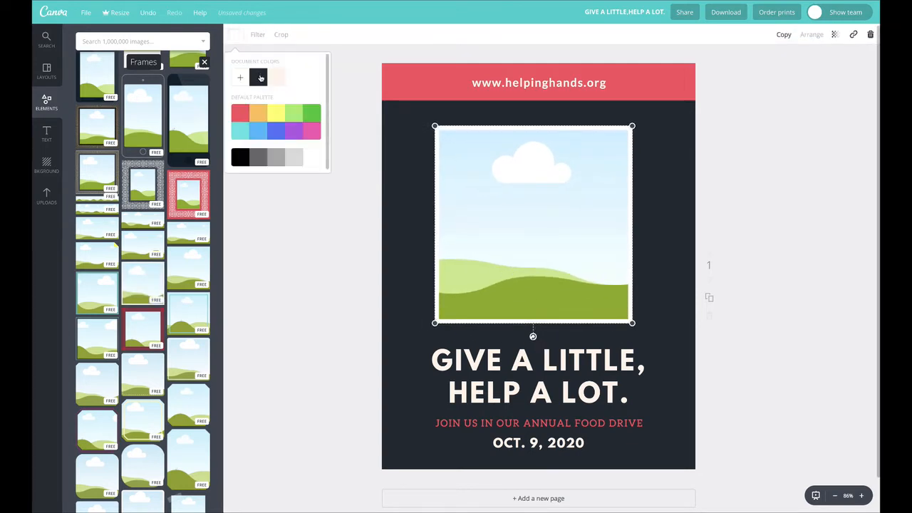
click(240, 116)
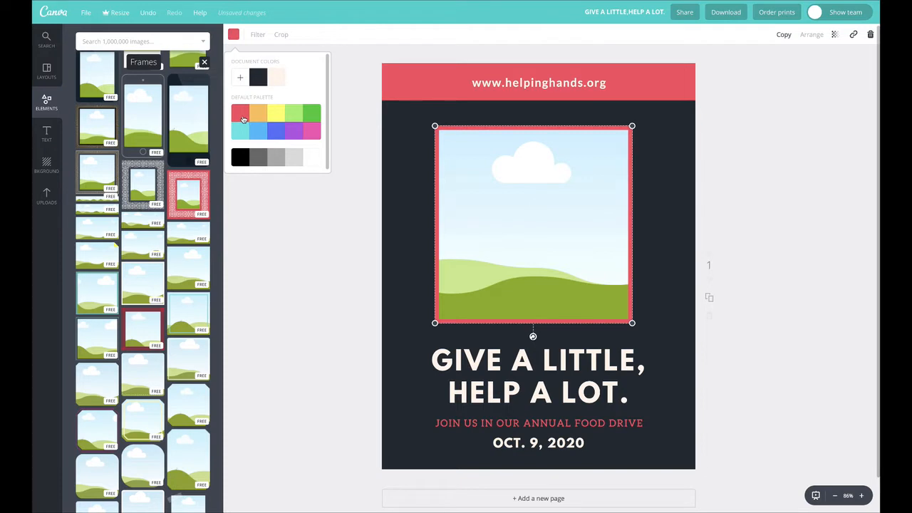
click(278, 77)
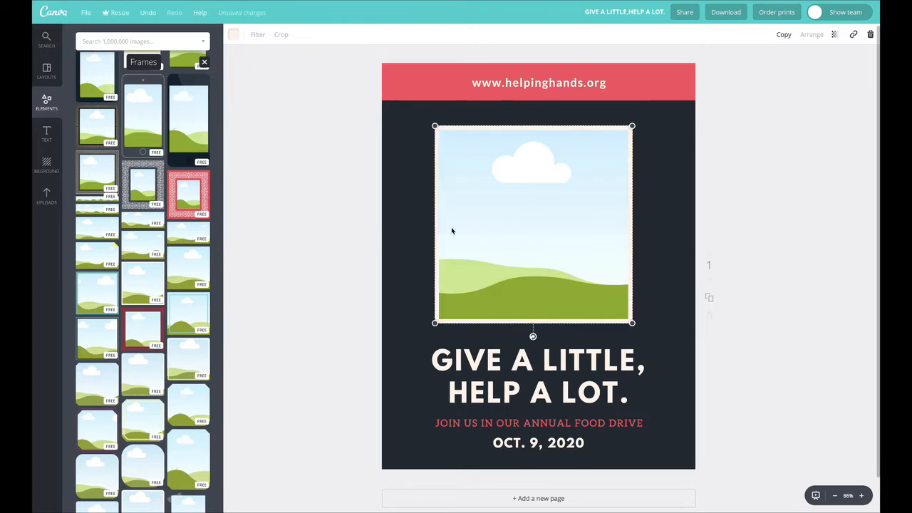
drag(516, 211, 521, 206)
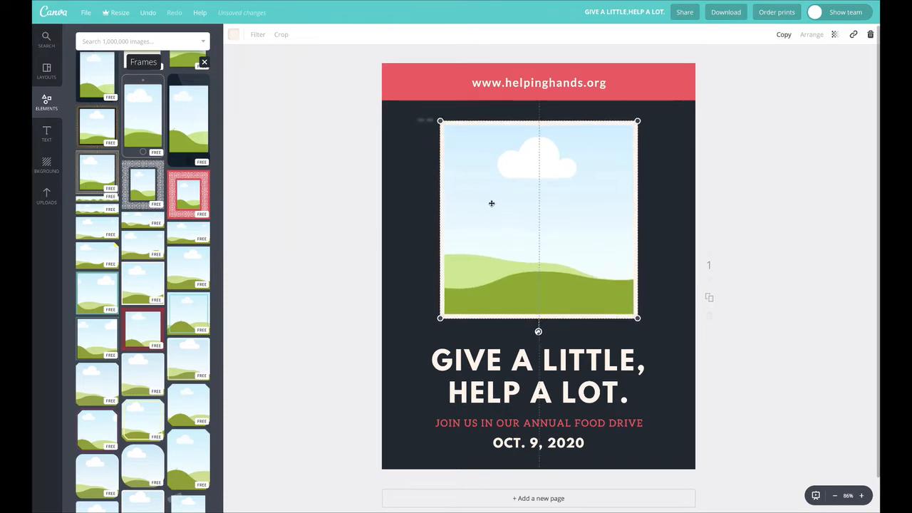
Step: Fill the frame with the dark portrait of the sad boy, then shrink it into the upper-left area below the banner
click(49, 198)
drag(143, 203, 525, 200)
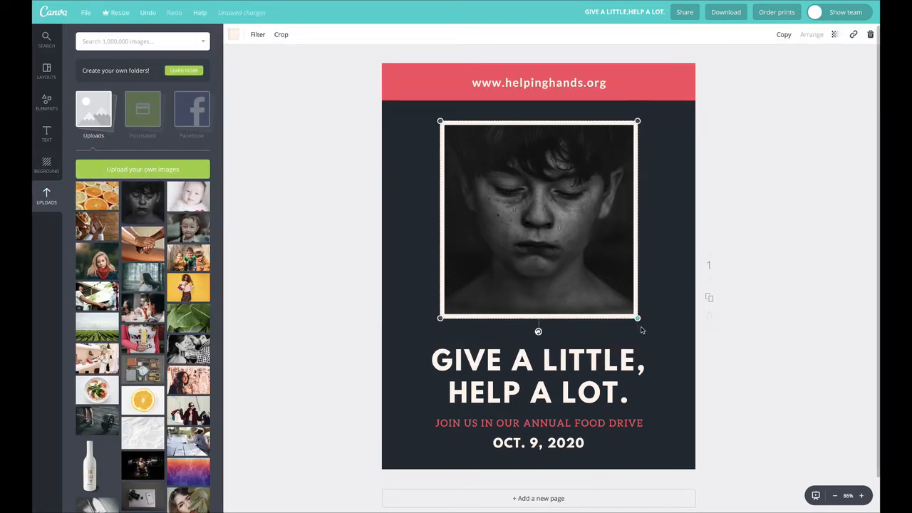
drag(647, 324, 611, 286)
drag(650, 110, 536, 129)
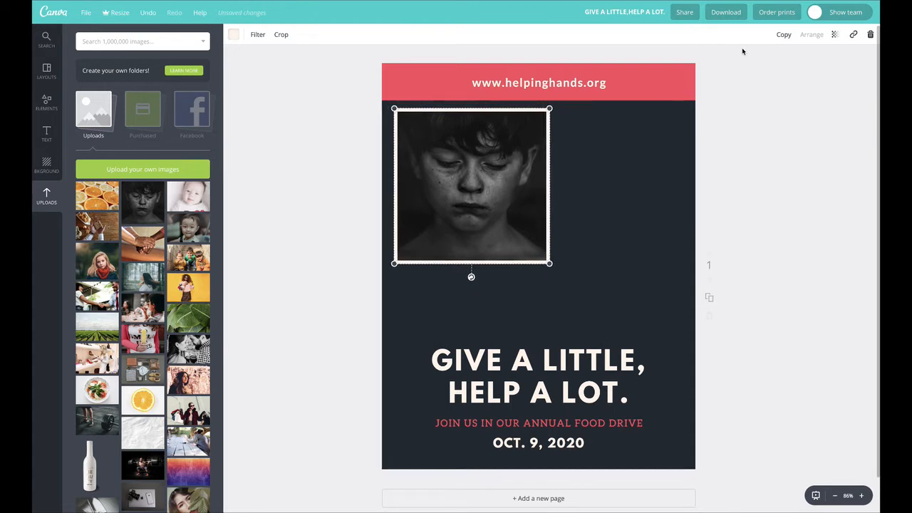
Step: Duplicate the boy's frame, offset the copy to its lower right and fill the copy with the bread-in-hands photo
click(783, 36)
drag(504, 178, 622, 244)
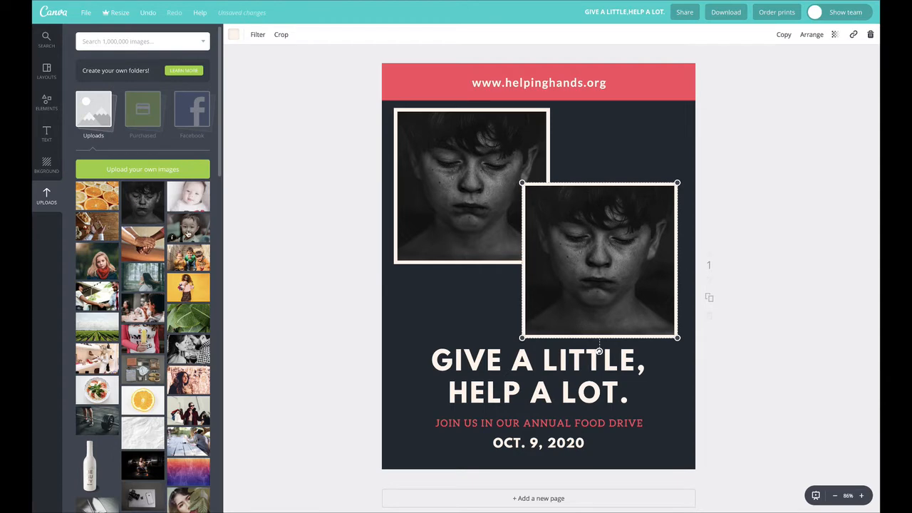
drag(432, 223, 591, 242)
Step: Crop the bread photo closer around the heart-shaped slice and move its frame up slightly
double_click(589, 242)
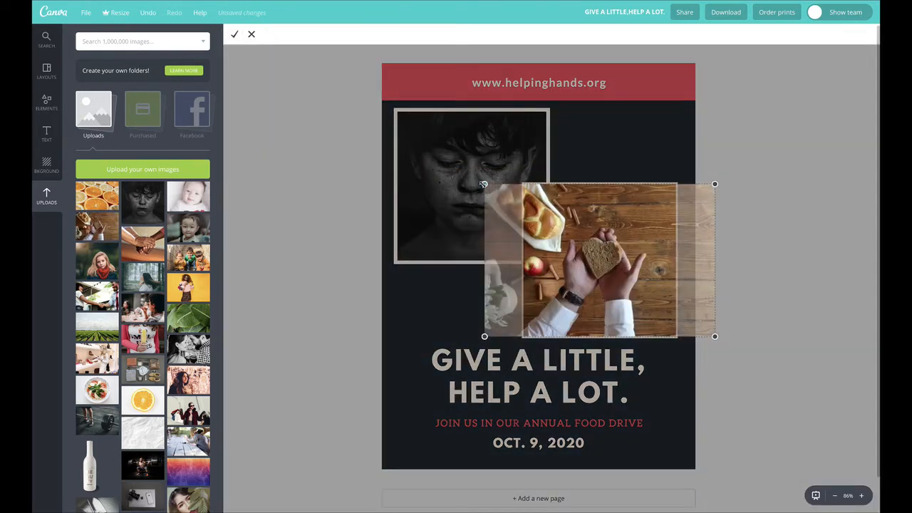
drag(484, 185, 379, 112)
drag(607, 250, 663, 272)
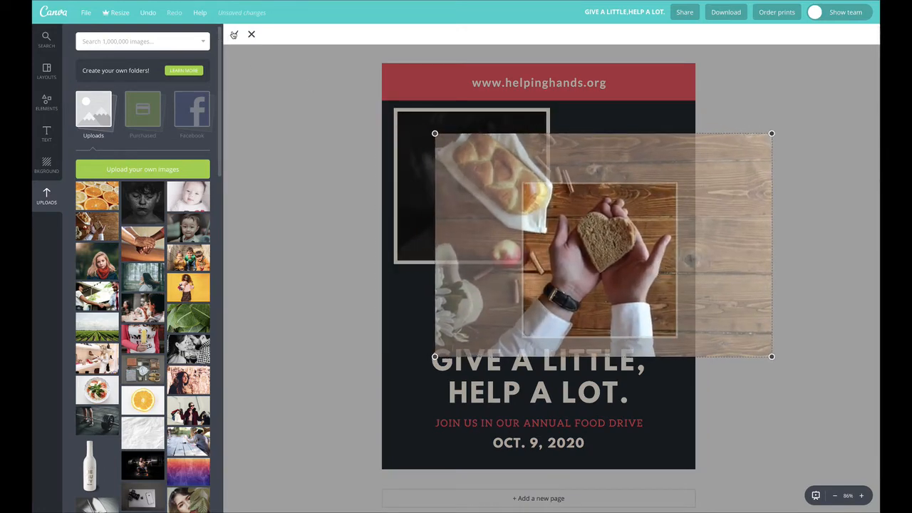
click(234, 34)
click(302, 123)
drag(604, 248, 602, 241)
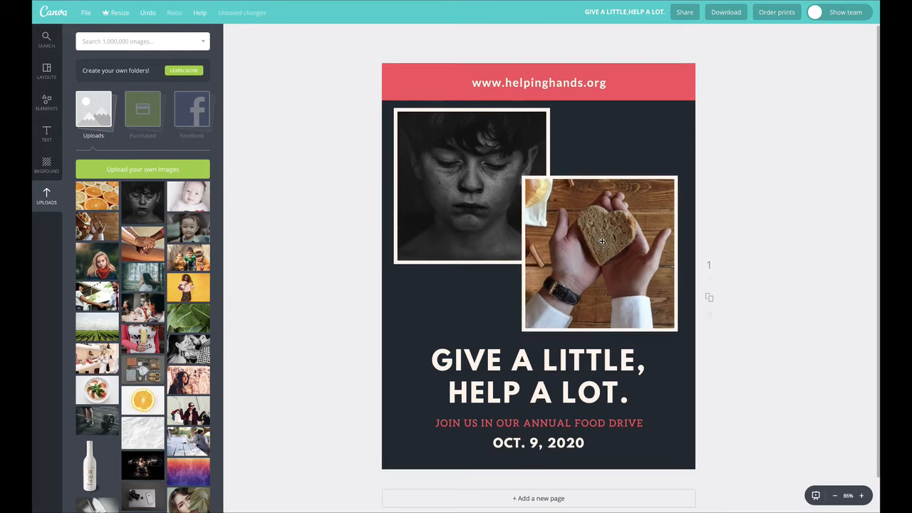
Step: Shrink the bread photo's frame to about half its size and move it over the start of the headline
click(472, 175)
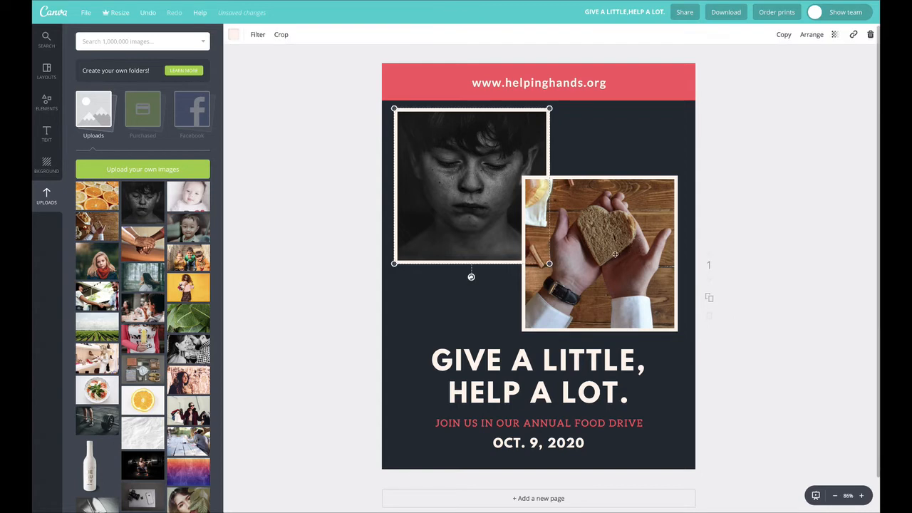
drag(611, 212, 503, 283)
drag(570, 249, 490, 328)
Step: Enlarge the bread image within its small frame and move the frame to the right end of the headline
double_click(474, 347)
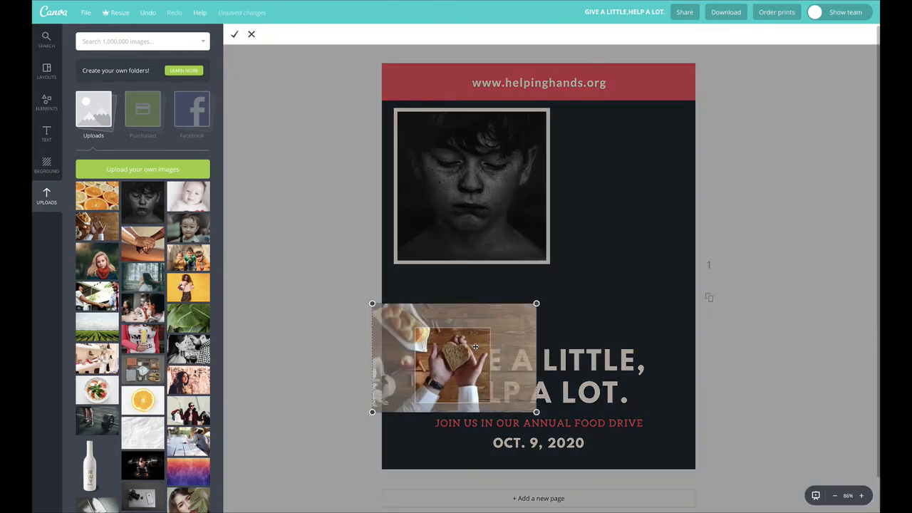
mouse_move(539, 304)
mouse_down()
mouse_move(563, 281)
mouse_move(534, 306)
mouse_up()
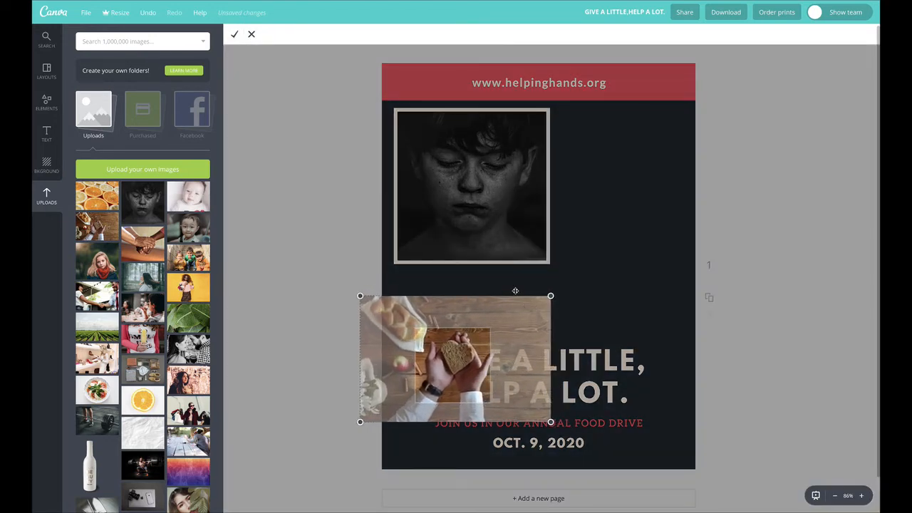
click(236, 39)
drag(456, 357, 651, 352)
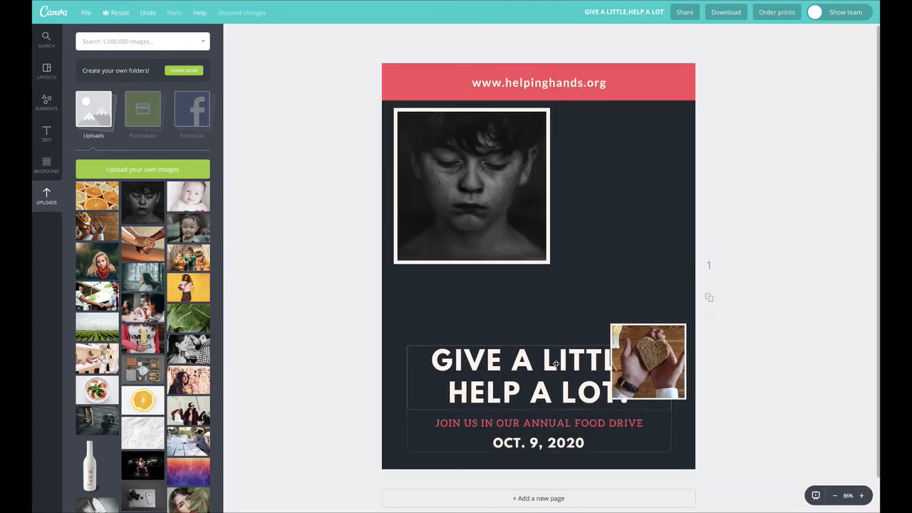
Step: Left-align the headline "GIVE A LITTLE, HELP A LOT."
click(430, 362)
drag(431, 361, 645, 362)
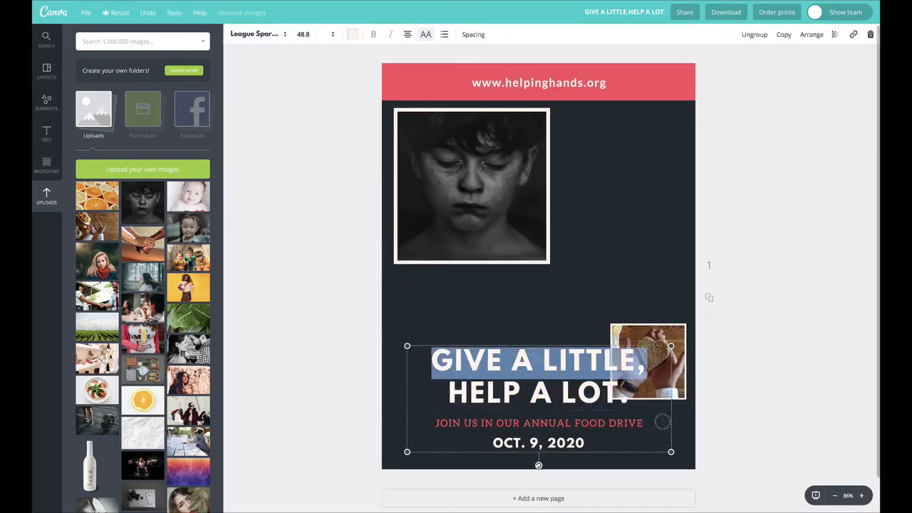
click(406, 34)
click(409, 63)
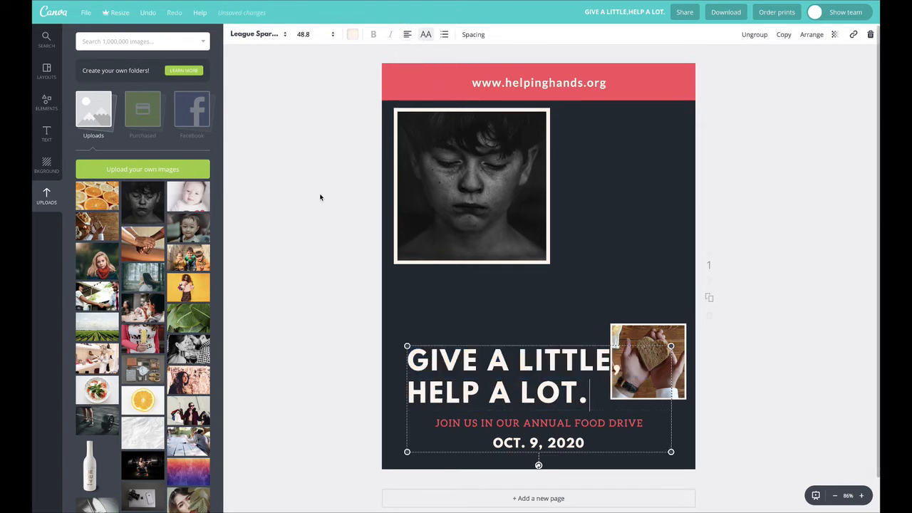
Step: Ungroup the text block and left-align the line "JOIN US IN OUR ANNUAL FOOD DRIVE"
triple_click(475, 423)
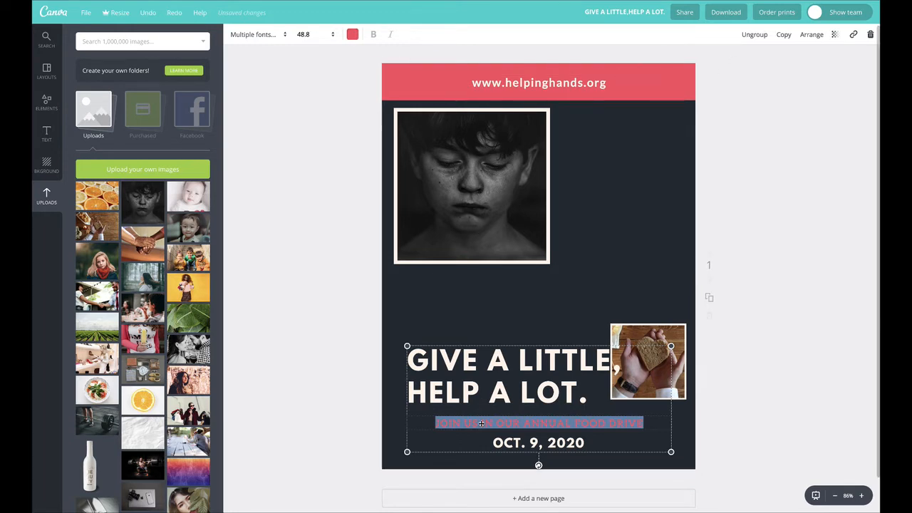
click(757, 35)
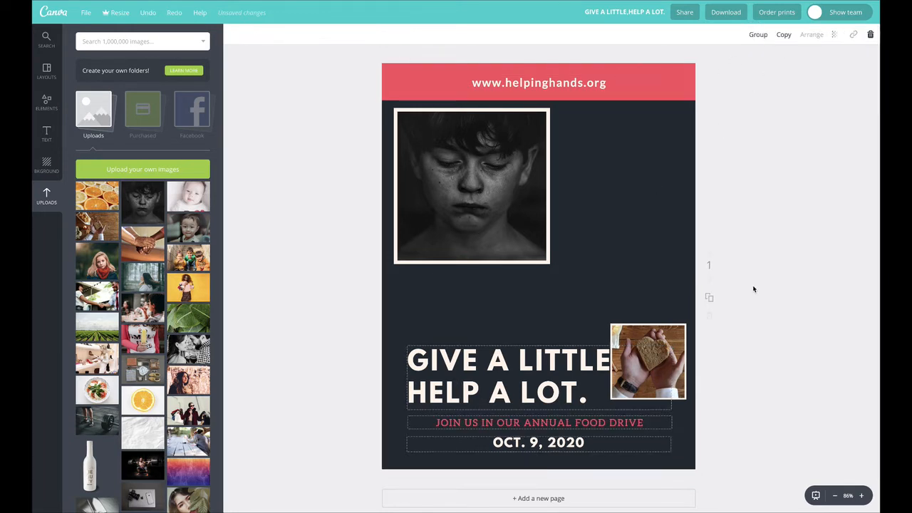
click(772, 282)
triple_click(490, 421)
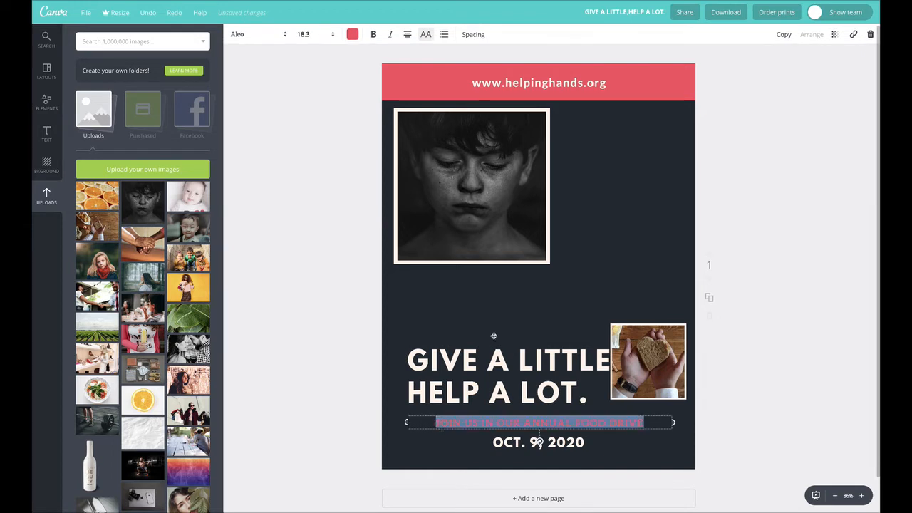
click(411, 35)
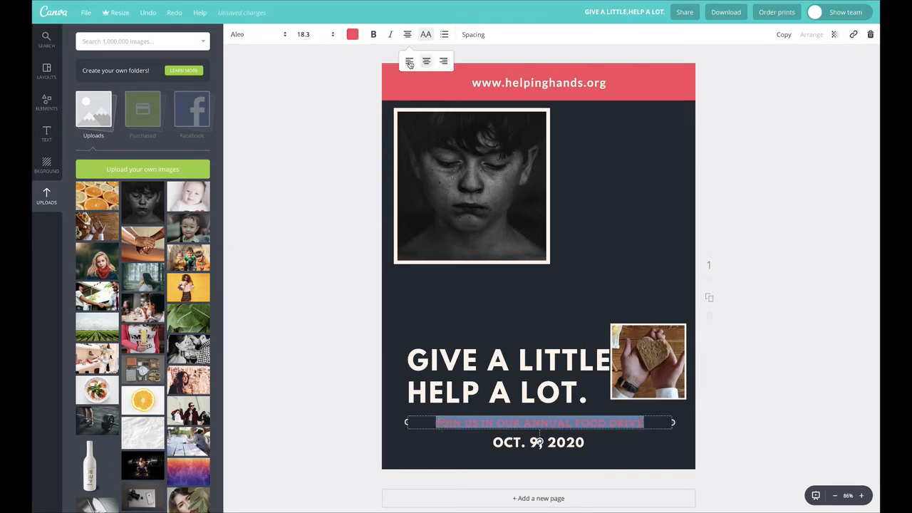
click(409, 64)
Step: Left-align the date line "OCT. 9, 2020"
triple_click(514, 443)
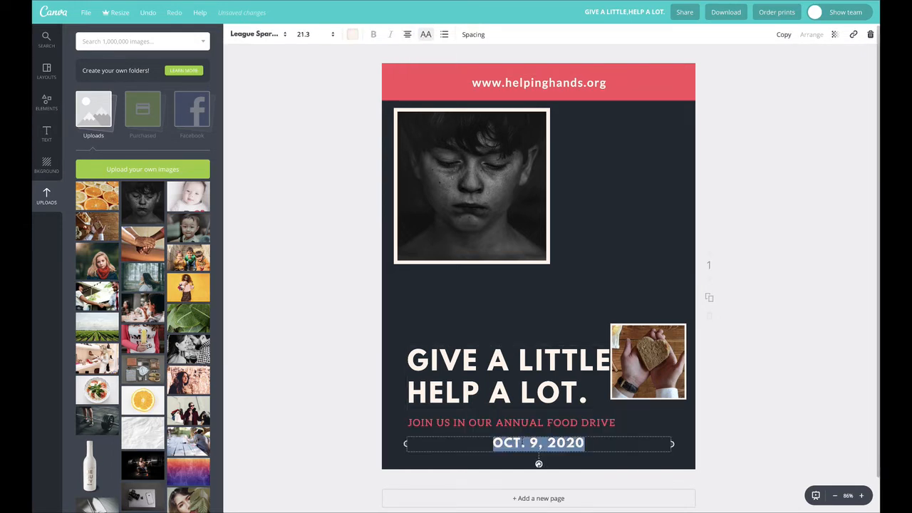
click(409, 34)
click(410, 63)
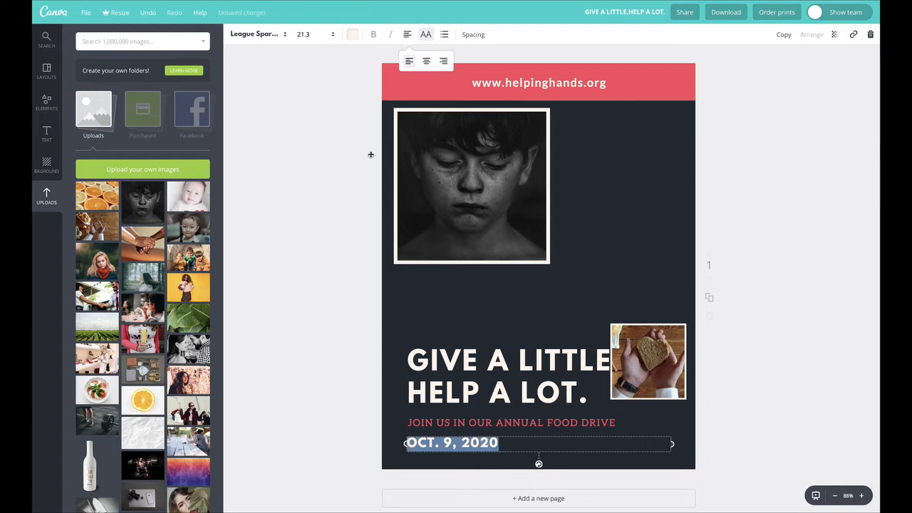
click(299, 197)
Step: Move the bread frame above the headline at the page's right edge, and enlarge the portrait frame to fill the upper page
drag(658, 368, 672, 296)
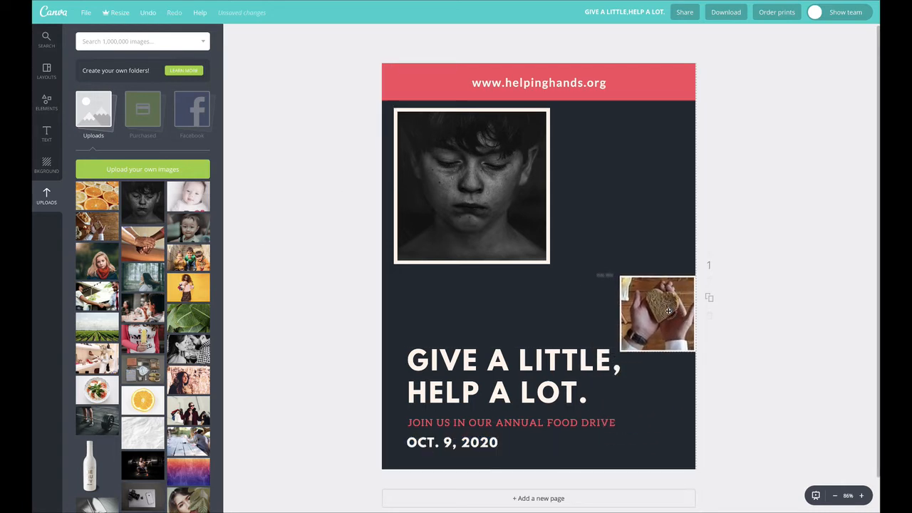
click(505, 210)
drag(553, 267, 737, 450)
drag(591, 391, 584, 292)
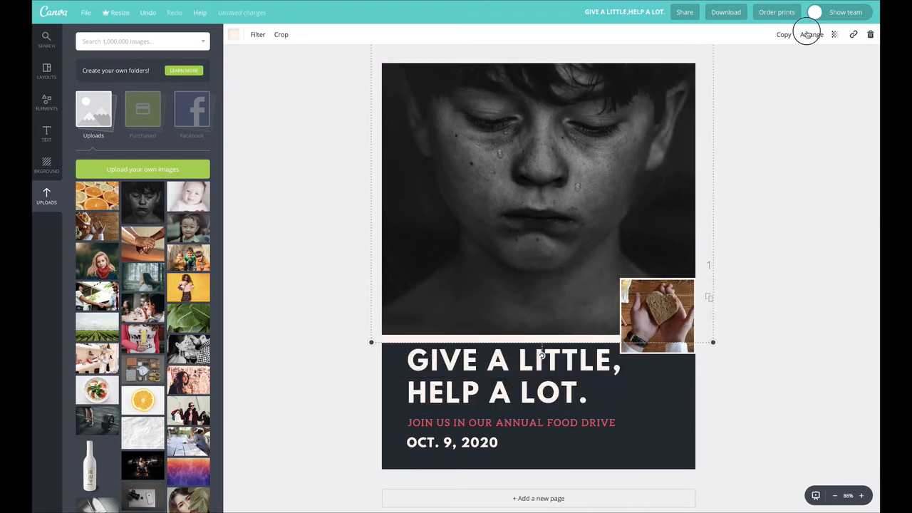
Step: Send the portrait frame behind the web address banner and shift it slightly upward
click(809, 34)
click(800, 77)
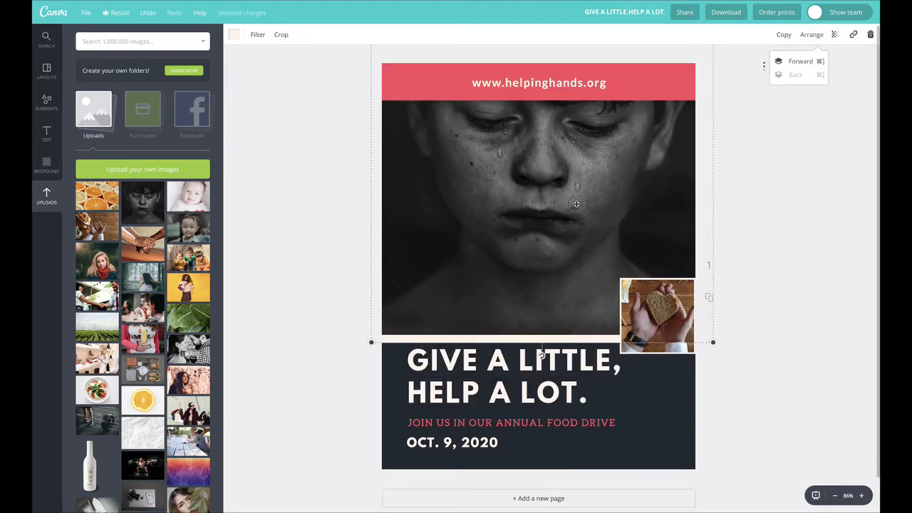
drag(577, 206, 581, 195)
click(589, 83)
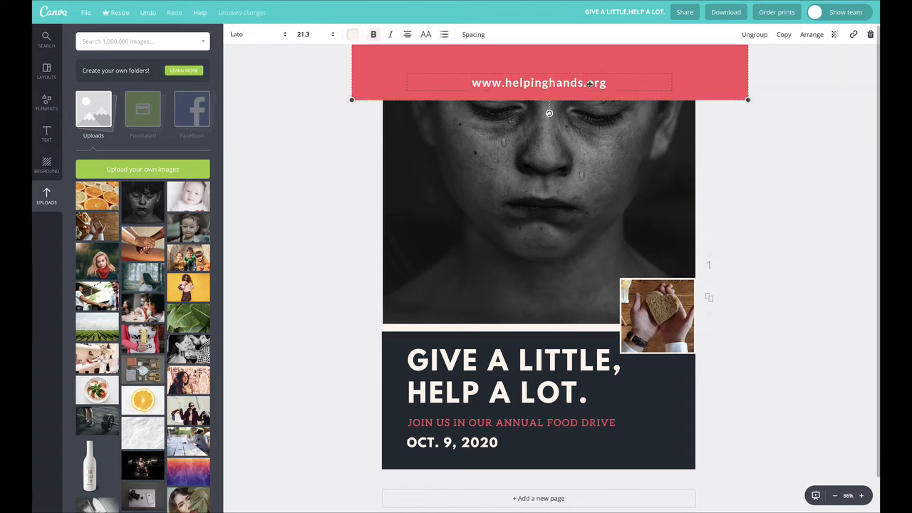
drag(583, 103, 585, 454)
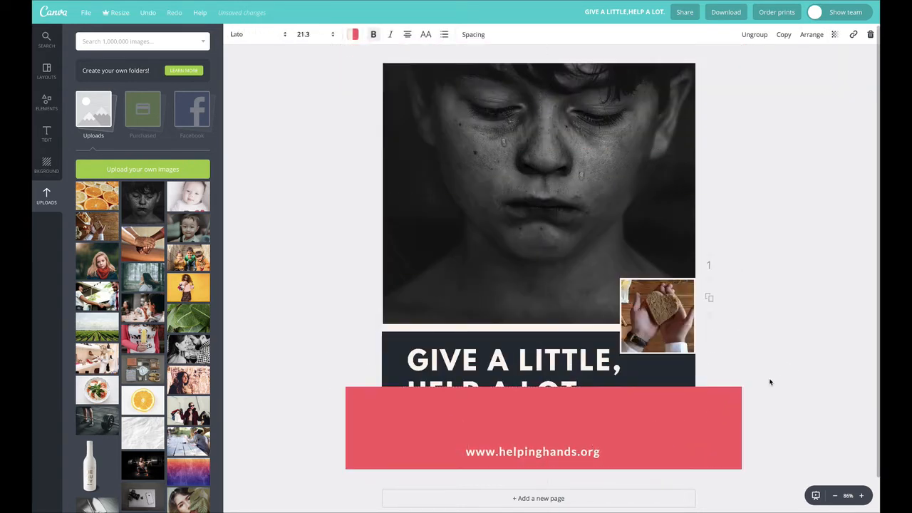
click(741, 391)
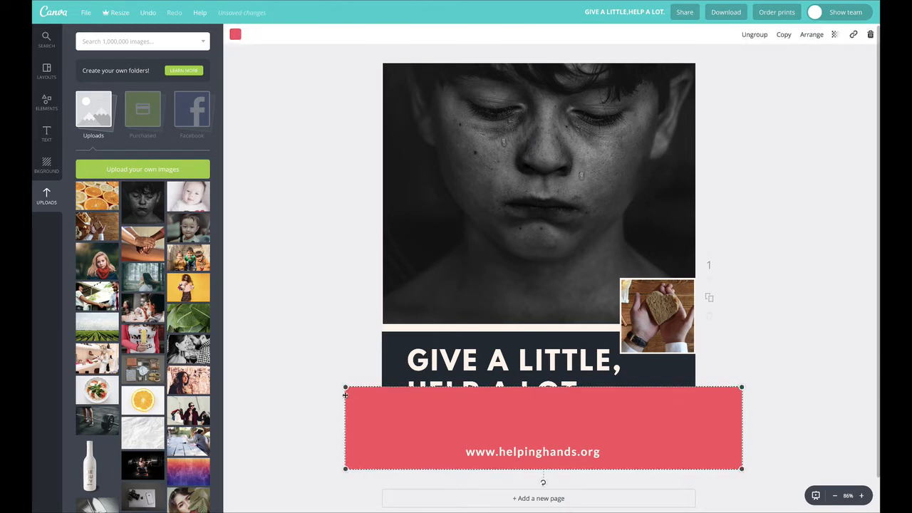
drag(342, 423, 349, 422)
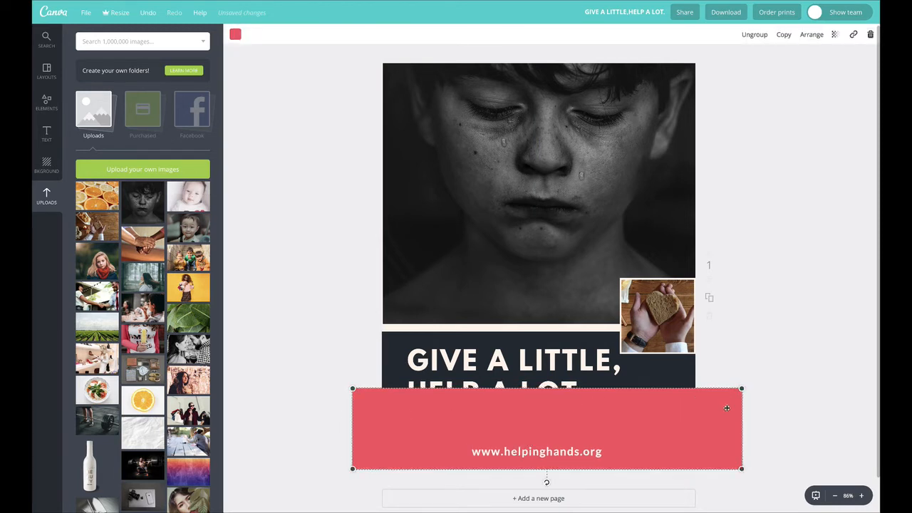
Step: Ungroup the web address banner and reduce the red bar's height to a slim strip
click(754, 34)
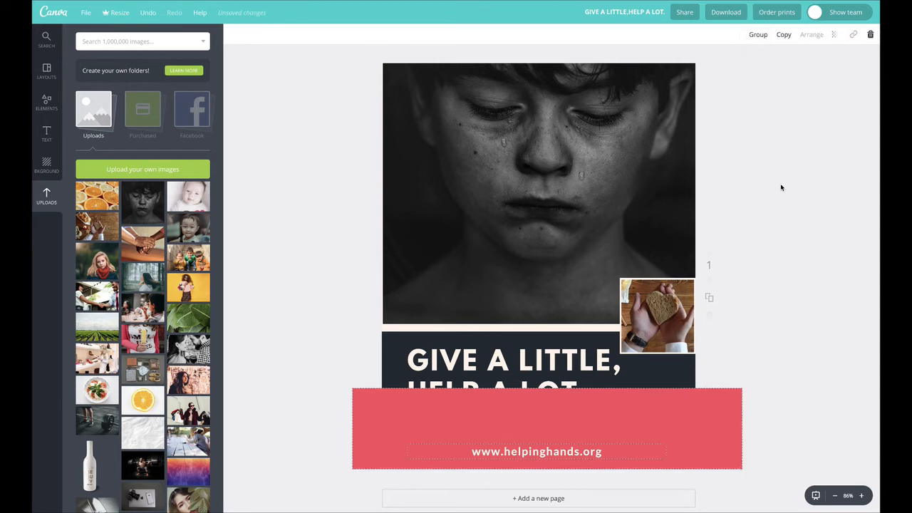
click(780, 184)
click(540, 407)
drag(546, 390, 546, 440)
click(811, 384)
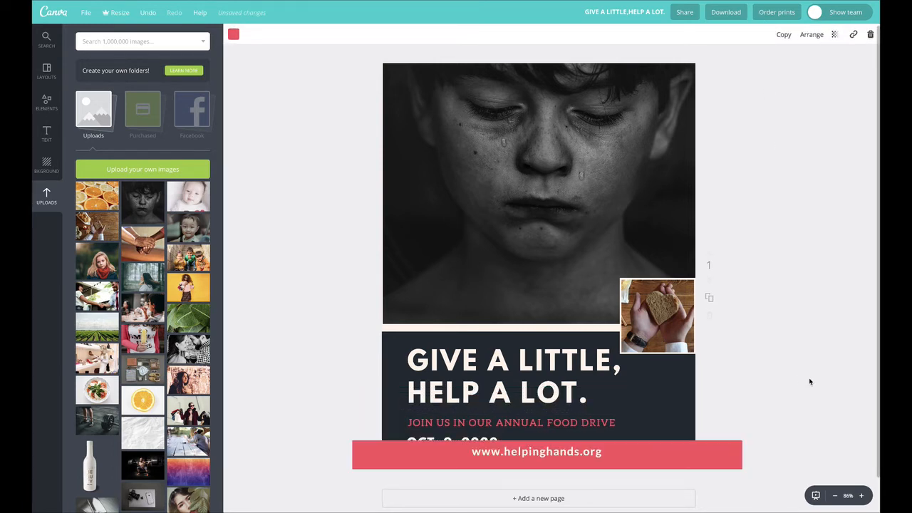
drag(647, 452, 647, 461)
click(693, 458)
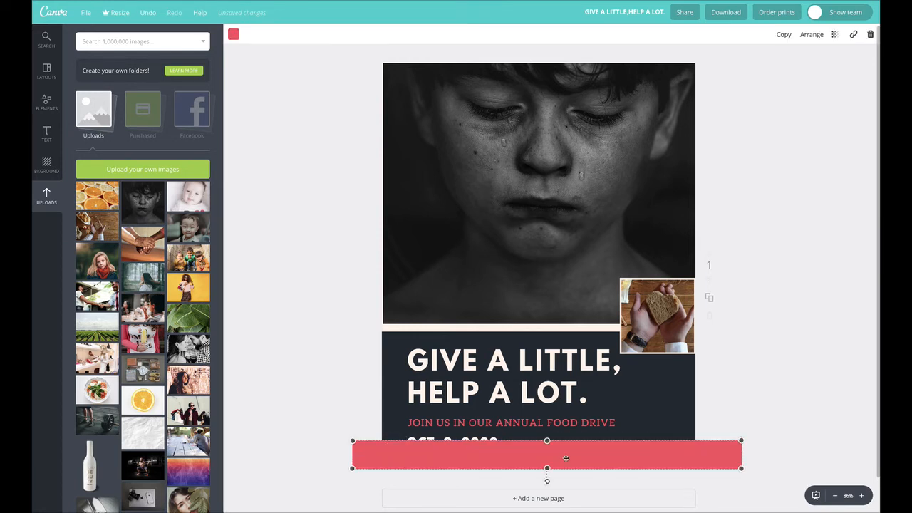
drag(571, 459, 577, 236)
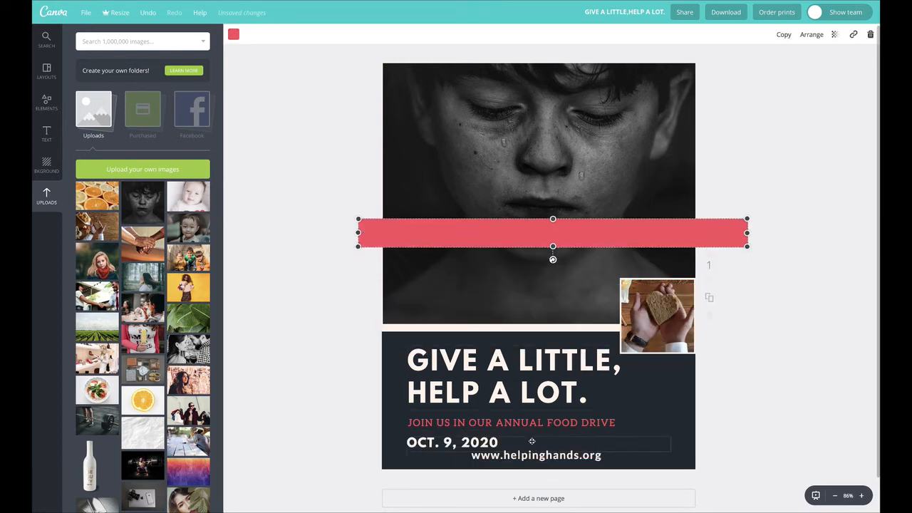
drag(505, 237, 521, 419)
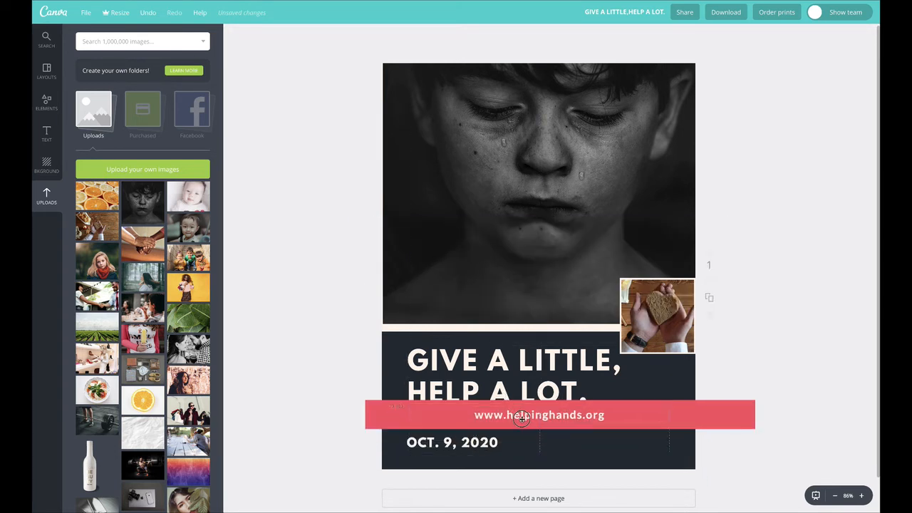
drag(742, 414, 733, 452)
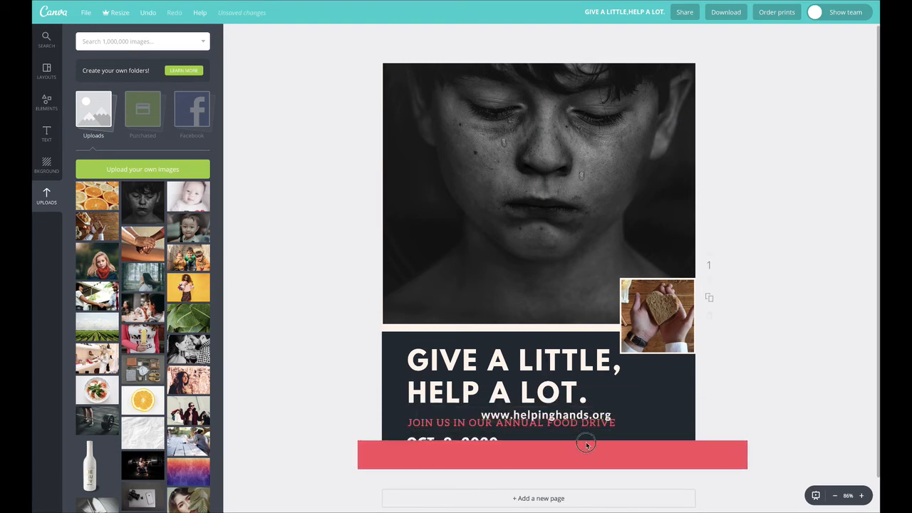
drag(586, 444, 580, 457)
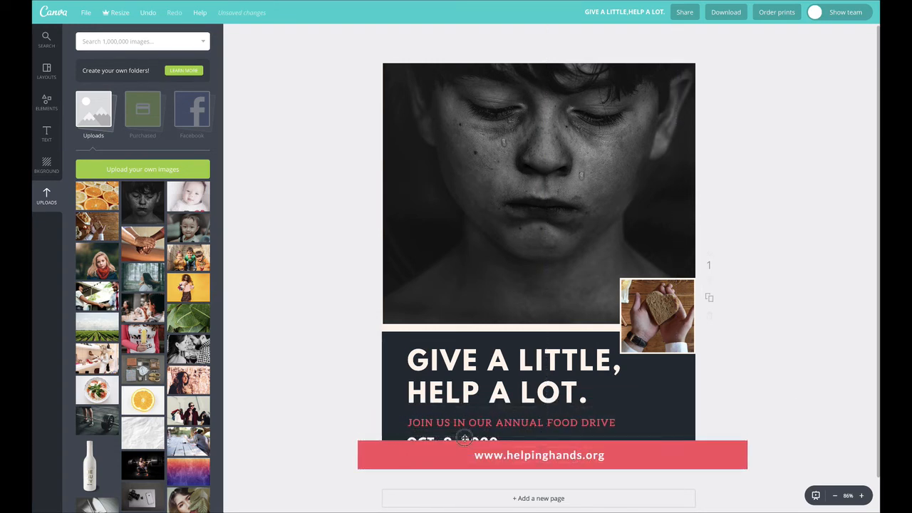
Step: Move the date line above the red bar and place the headline in front of the portrait's lower part
drag(481, 423, 503, 299)
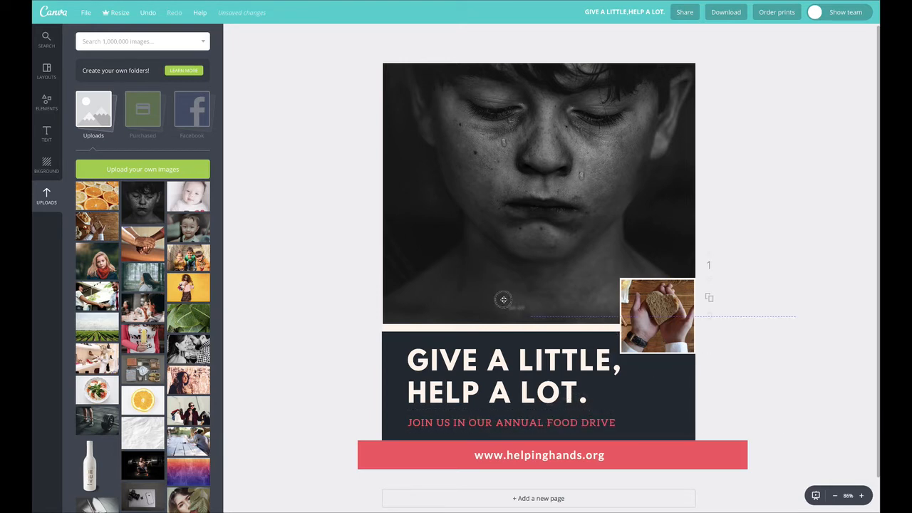
drag(513, 350, 492, 345)
click(812, 35)
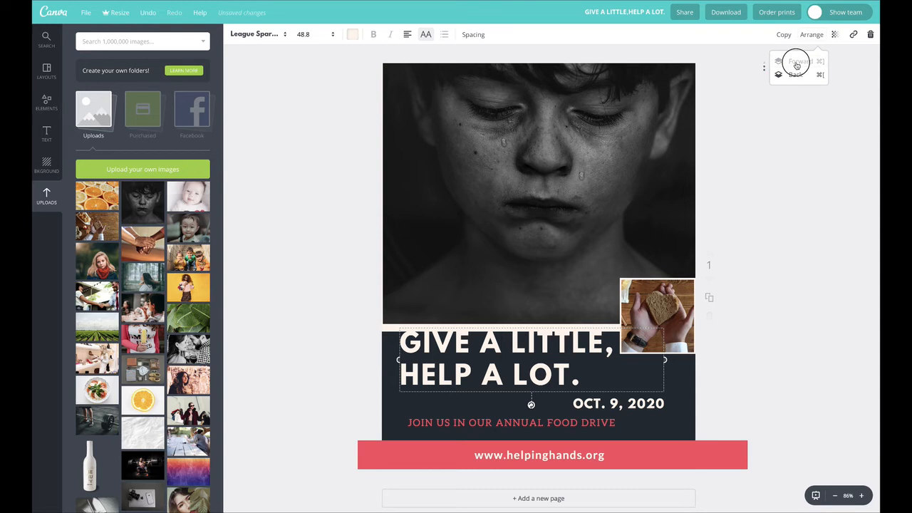
drag(451, 349, 456, 280)
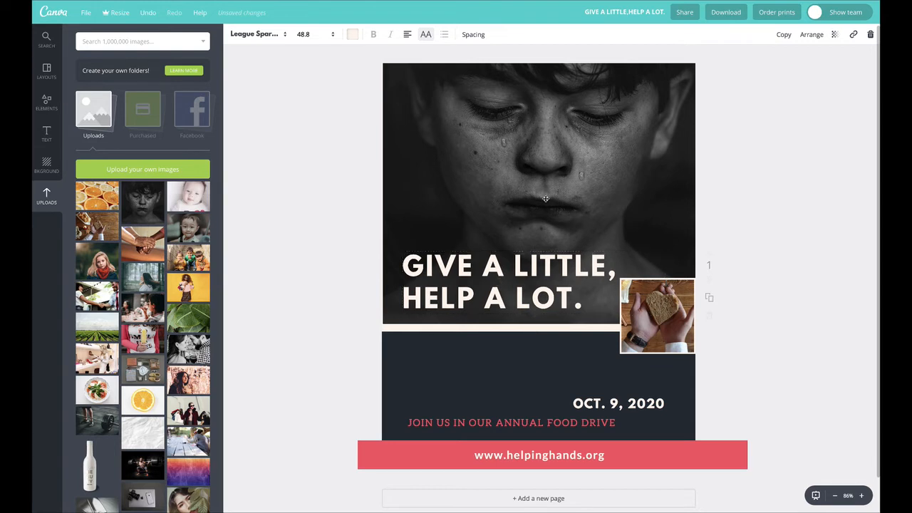
Step: Enlarge the bread photo frame and position it against the page's right edge, overlapping the portrait's lower border
drag(658, 315, 621, 293)
drag(599, 326, 680, 326)
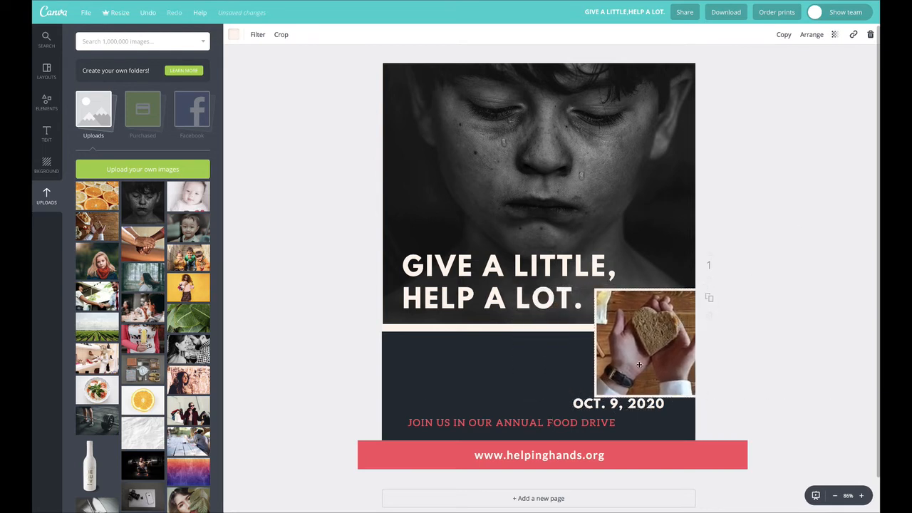
Step: Wrap "JOIN US IN OUR ANNUAL FOOD DRIVE" onto two lines below the headline and align the date line beneath it
drag(456, 404, 472, 350)
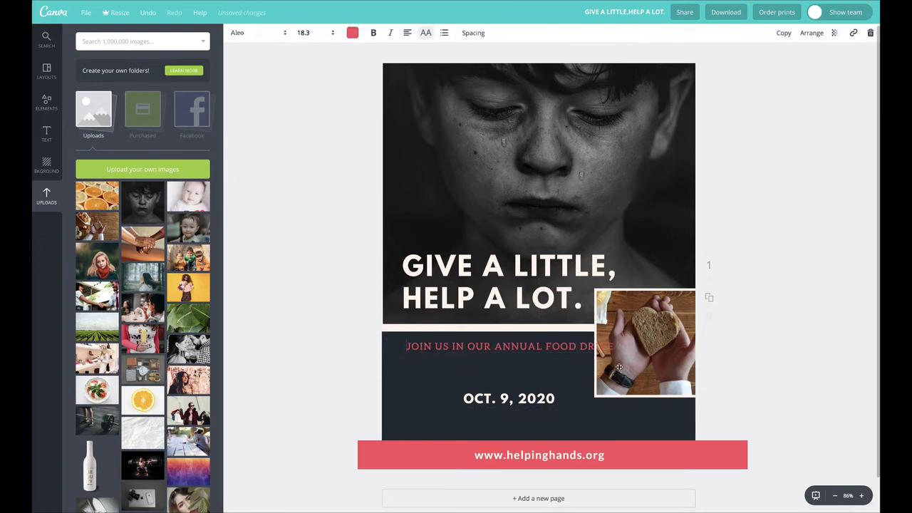
drag(605, 346, 505, 378)
drag(465, 393, 456, 407)
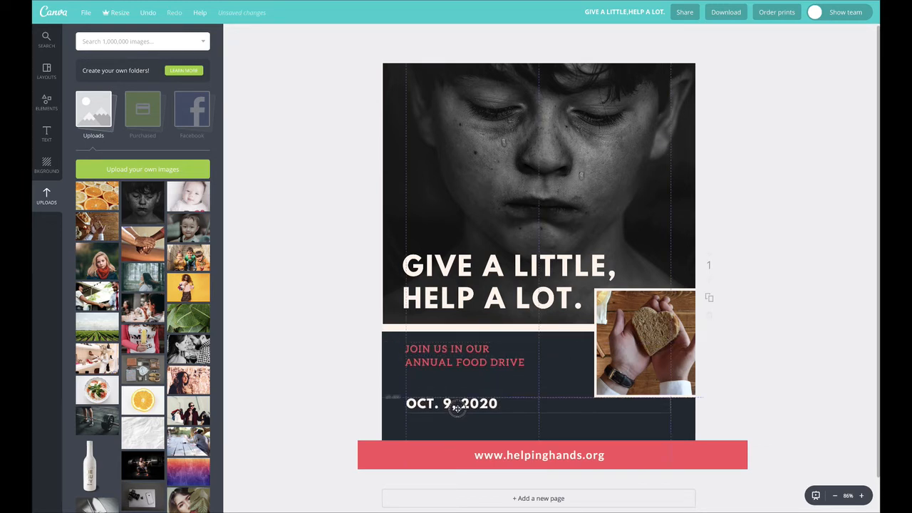
drag(456, 365, 454, 378)
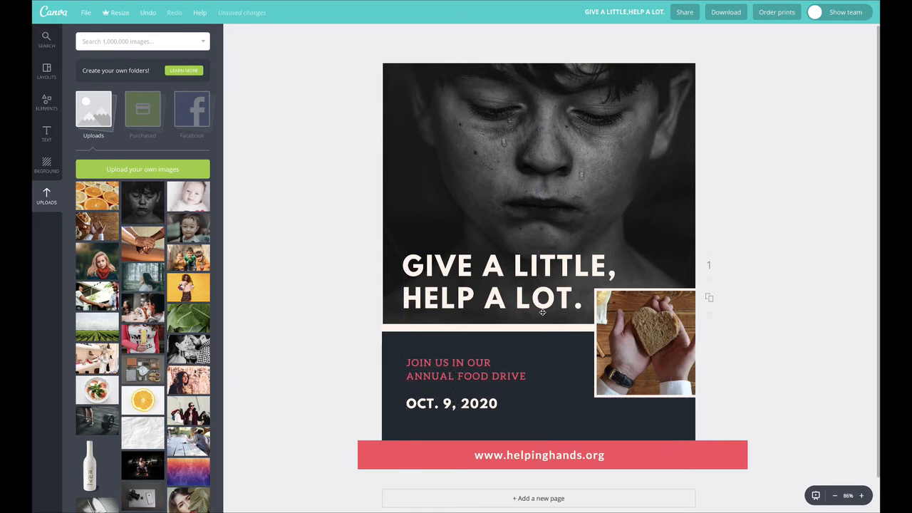
Step: Shift the portrait slightly lower to fill the page width and align the headline with the text below it
drag(470, 171, 468, 179)
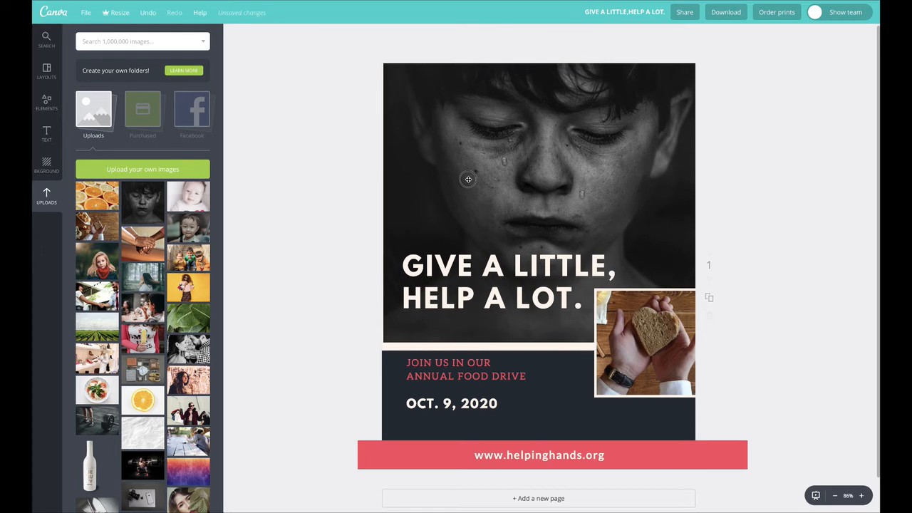
drag(499, 273, 502, 269)
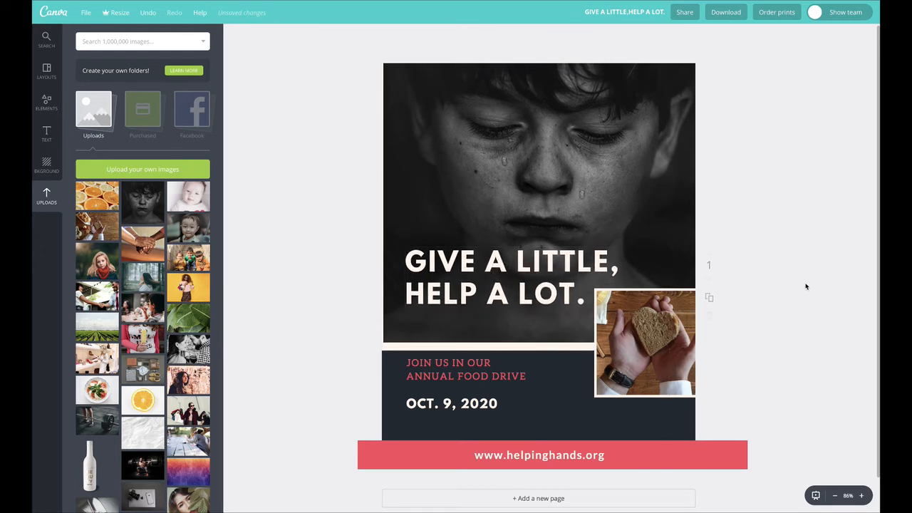
drag(620, 191, 619, 185)
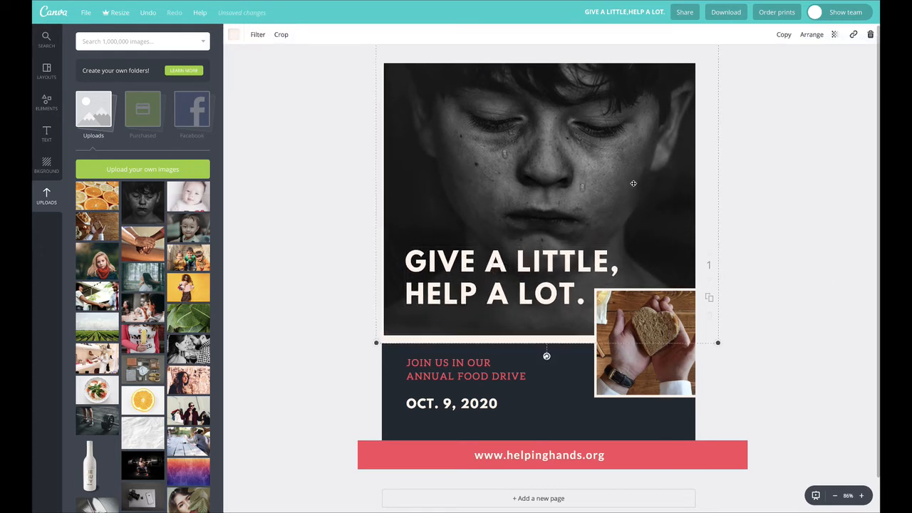
double_click(627, 184)
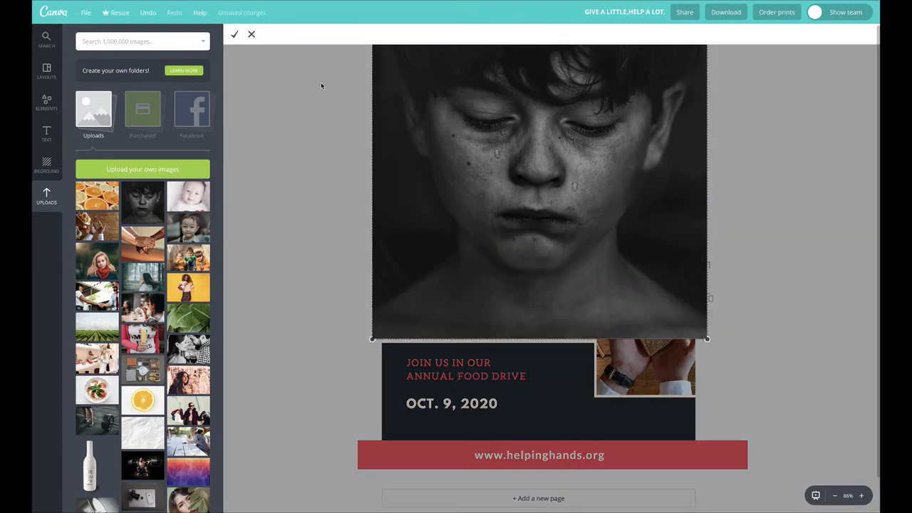
click(322, 236)
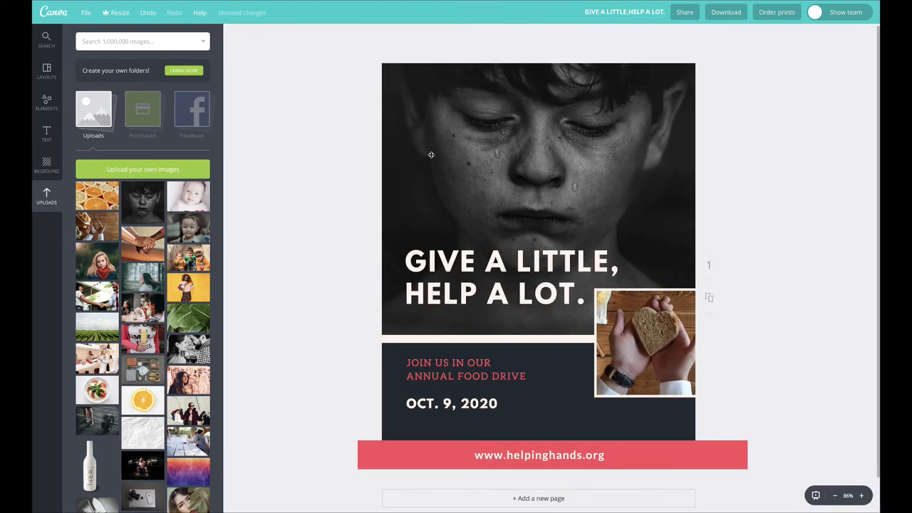
Step: Rotate the portrait frame slightly counterclockwise, then enlarge and raise it so its slanted lower border spans the page
drag(539, 356, 557, 354)
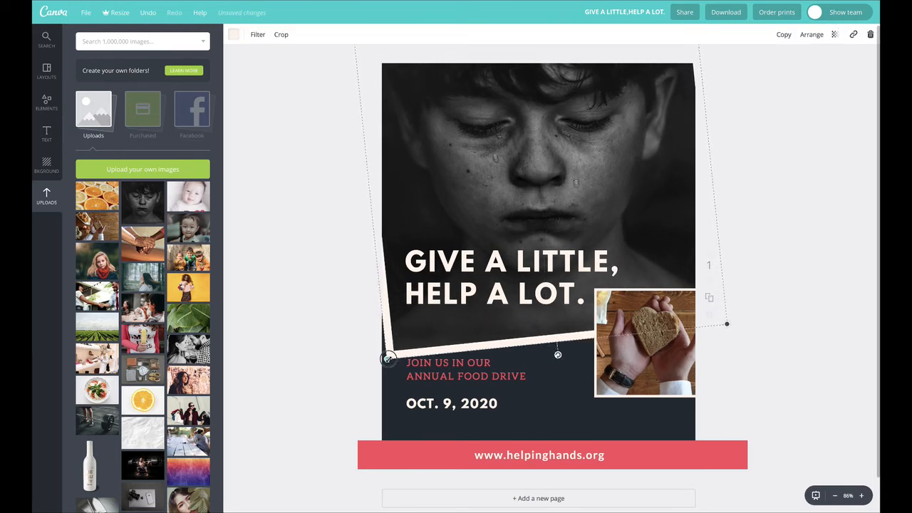
drag(388, 359, 362, 368)
drag(470, 177, 466, 154)
click(802, 198)
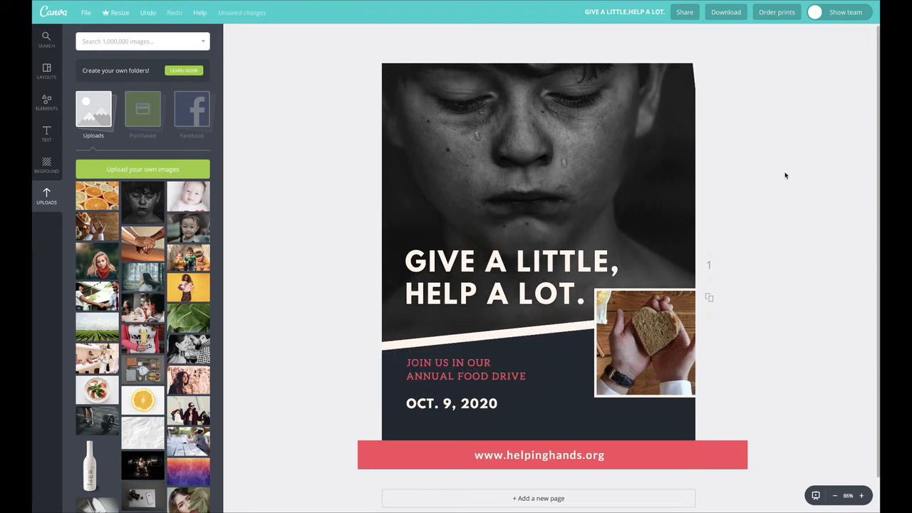
Step: Move the bread photo frame toward the date text, then delete the photo and its frame
drag(644, 342, 605, 379)
drag(665, 326, 629, 341)
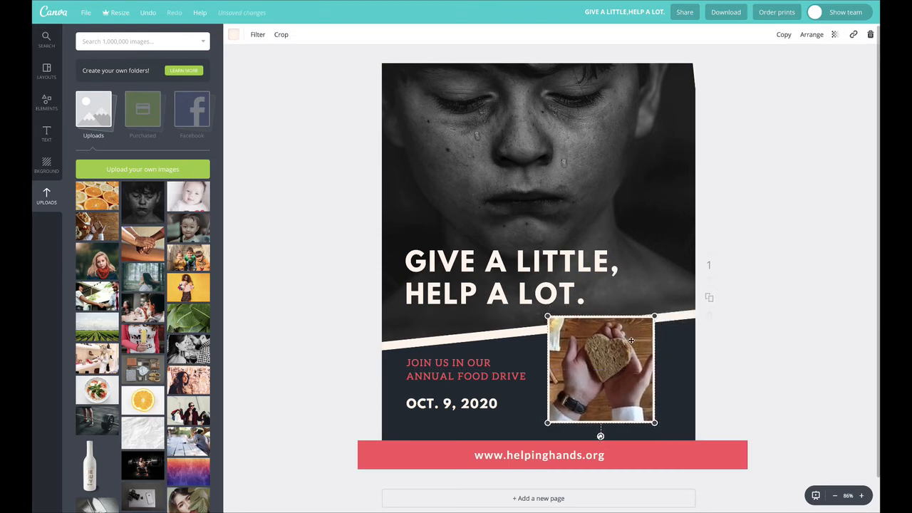
key(Delete)
key(Delete)
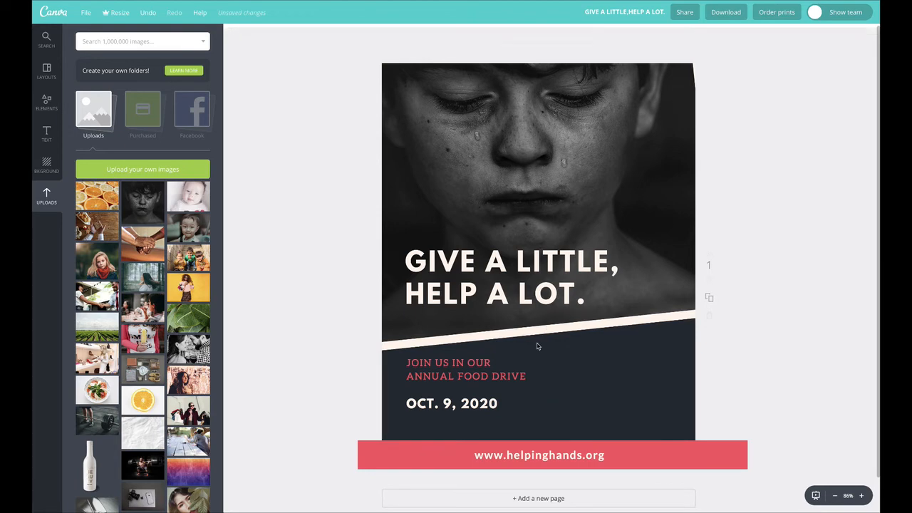
Step: Add a round white-bordered photo frame, resize it and place it beside the event text, overlapping the slanted border
click(46, 103)
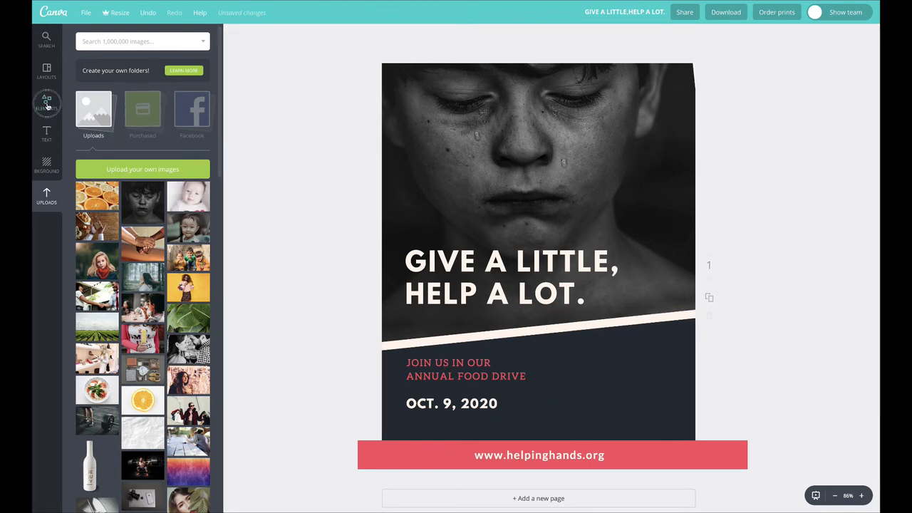
scroll(148, 283, down, 3)
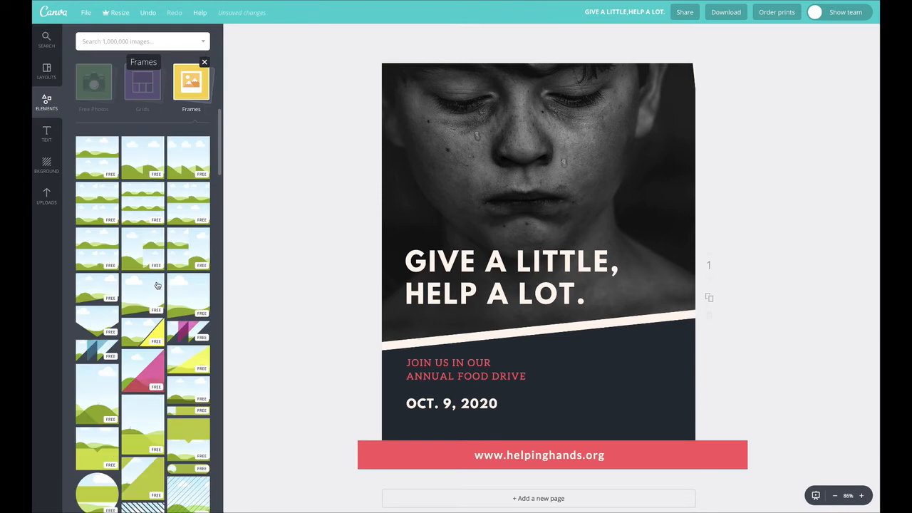
scroll(152, 411, down, 3)
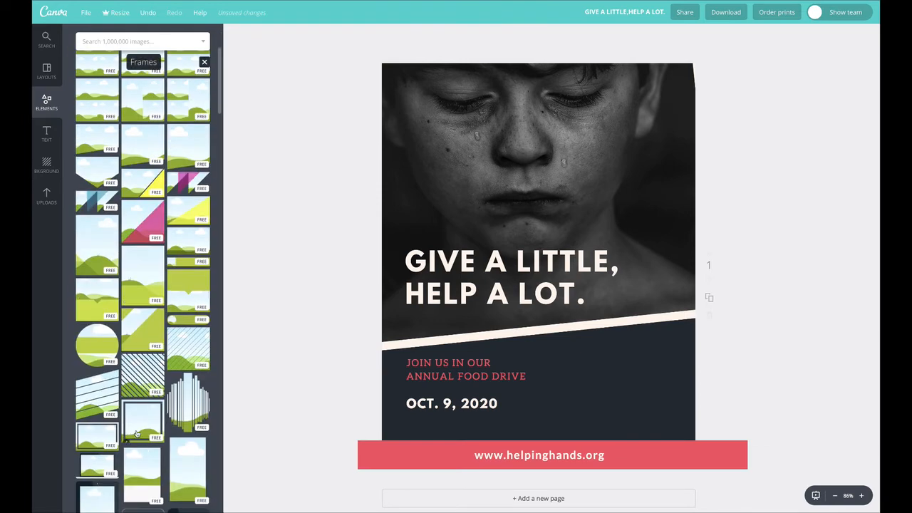
scroll(152, 411, down, 5)
scroll(138, 431, down, 5)
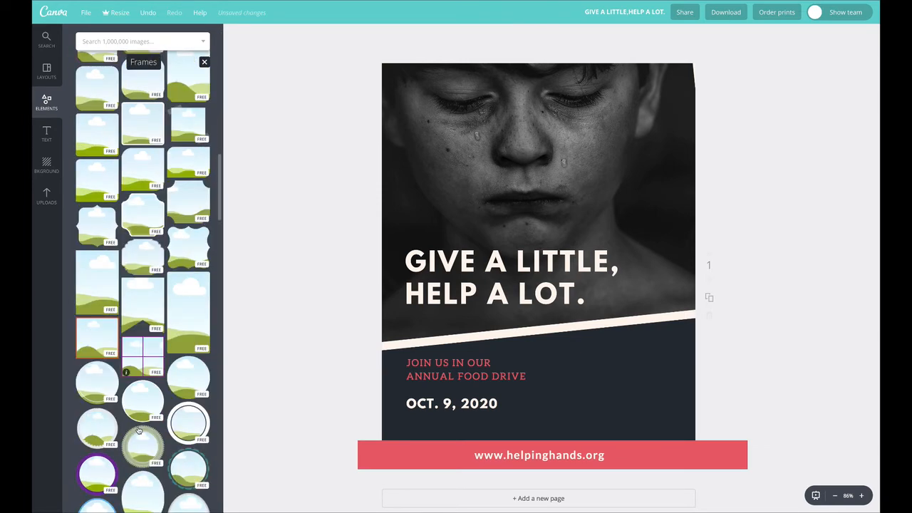
drag(144, 312, 592, 309)
drag(687, 245, 596, 321)
drag(572, 371, 651, 363)
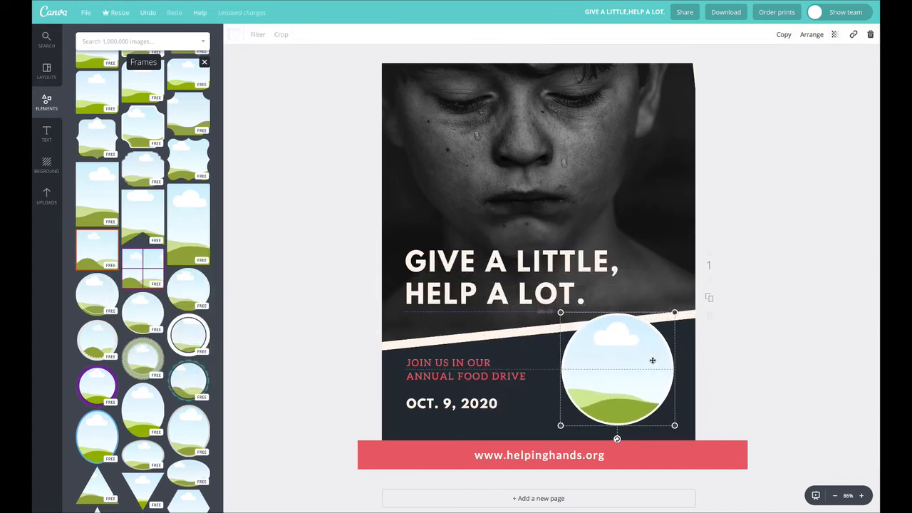
Step: Enlarge the round frame toward the page's right edge and fill it with the uploaded photo of hands holding bread
drag(678, 313, 698, 293)
drag(643, 332, 640, 333)
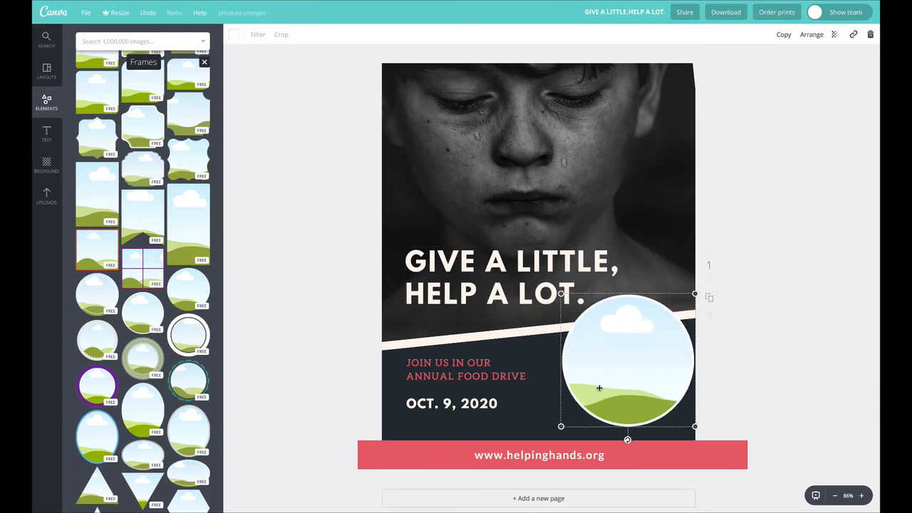
click(46, 192)
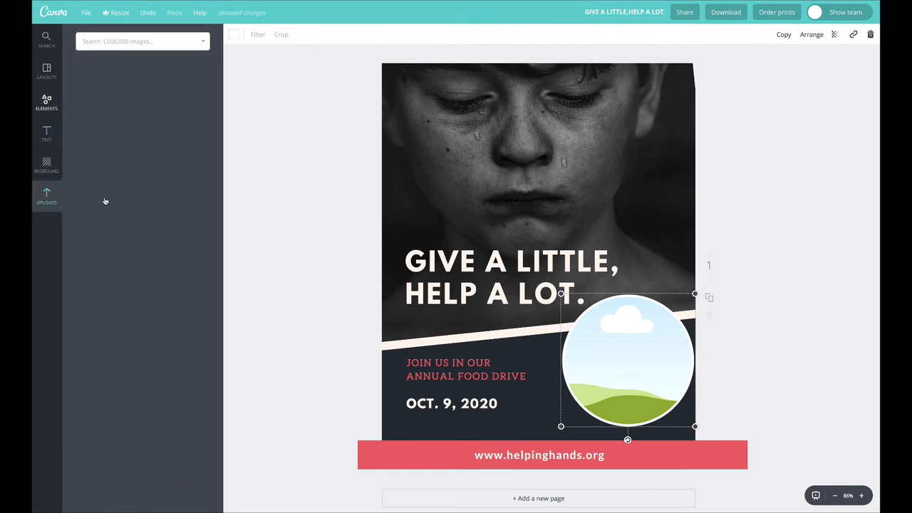
drag(105, 227, 630, 345)
double_click(631, 345)
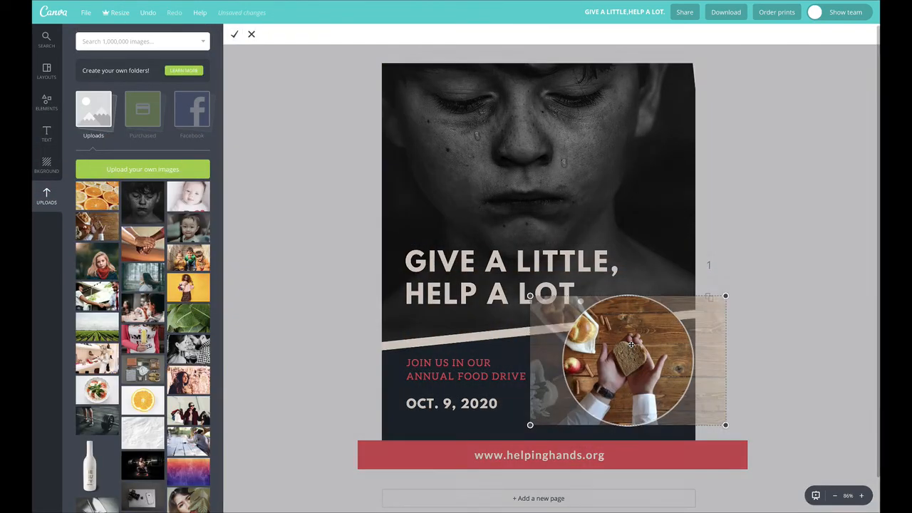
Step: Scale up the bread photo inside the round frame and reposition it so the heart-shaped slice is centred in the circle
drag(726, 295, 836, 229)
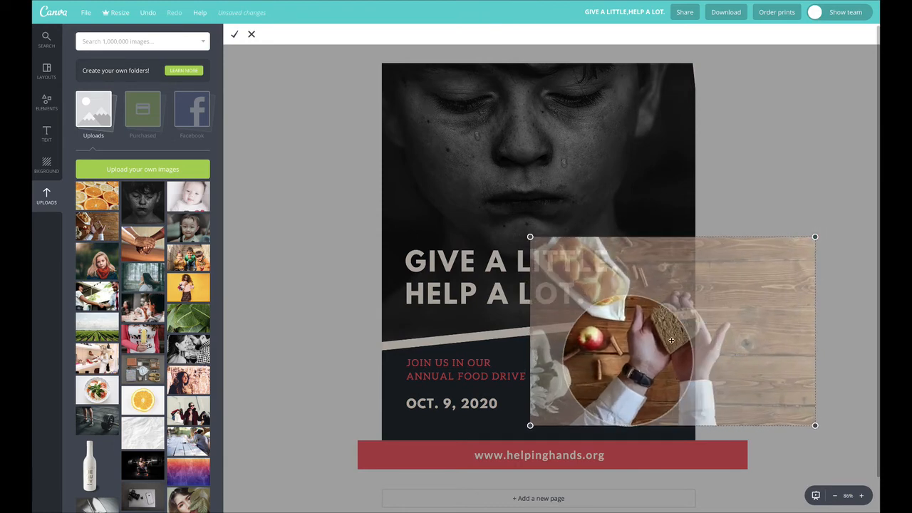
drag(658, 342, 614, 367)
drag(771, 260, 788, 248)
drag(640, 345, 605, 344)
click(234, 34)
click(254, 157)
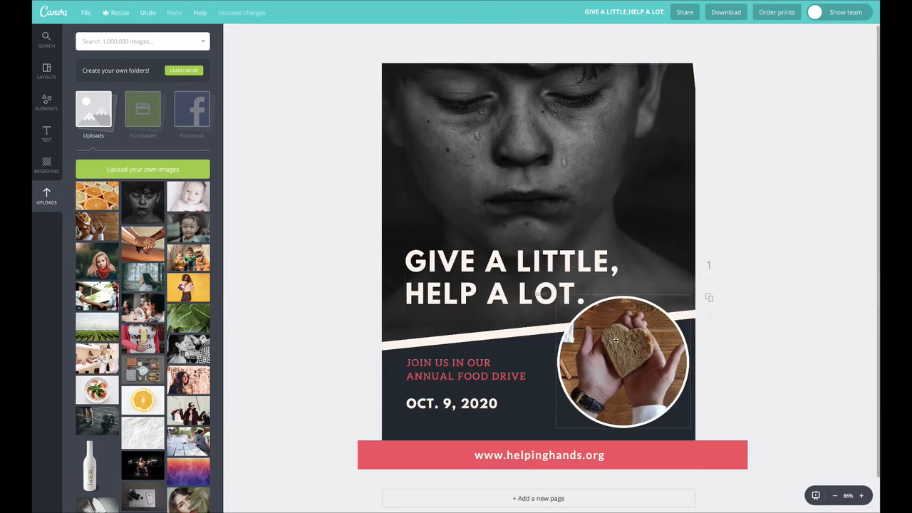
Step: Shrink the round photo slightly and nudge it right, then lower the date and event text on the dark area
drag(692, 294, 682, 304)
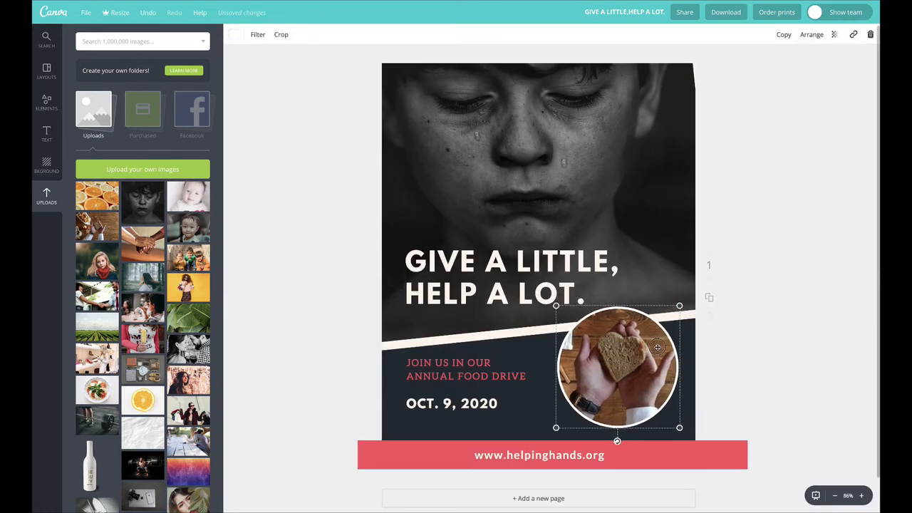
drag(656, 347, 661, 346)
click(815, 324)
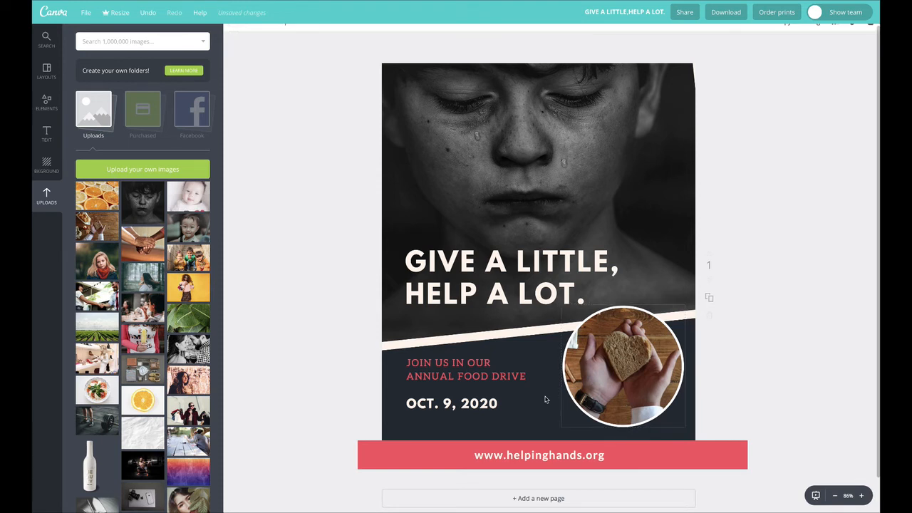
drag(459, 408, 466, 406)
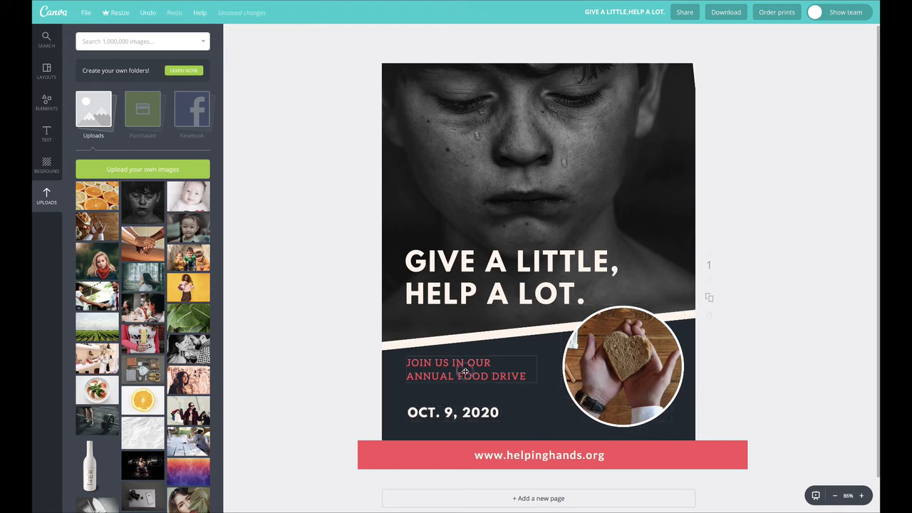
drag(464, 371, 467, 378)
Step: Trim both ends of the red web address banner so it matches the page width
click(380, 450)
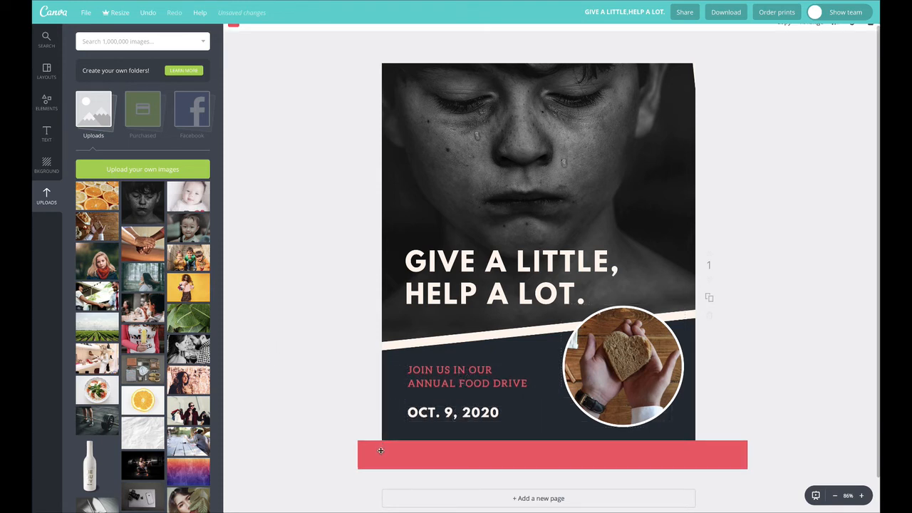
drag(370, 452, 382, 454)
drag(746, 454, 696, 455)
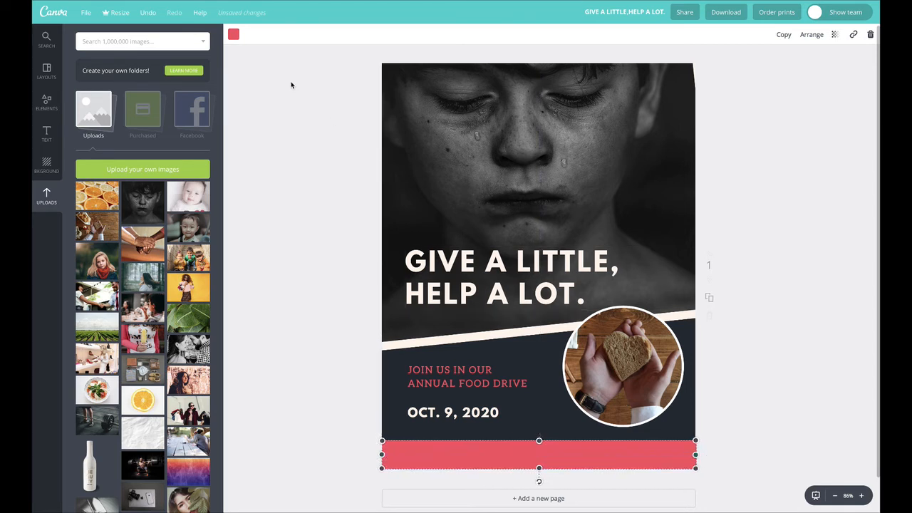
click(780, 155)
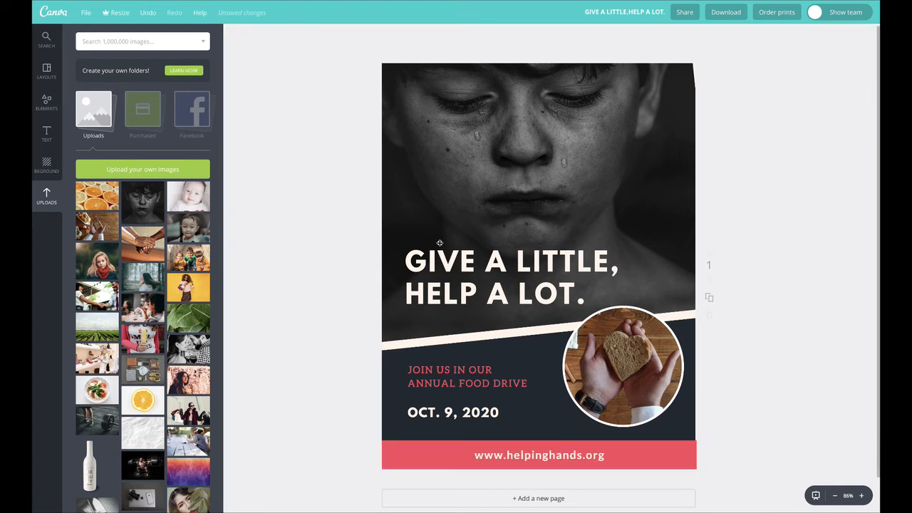
Step: Narrow the headline's text box so it wraps onto four lines, and place it above the slanted border, left-aligned with the event text
drag(449, 254, 450, 245)
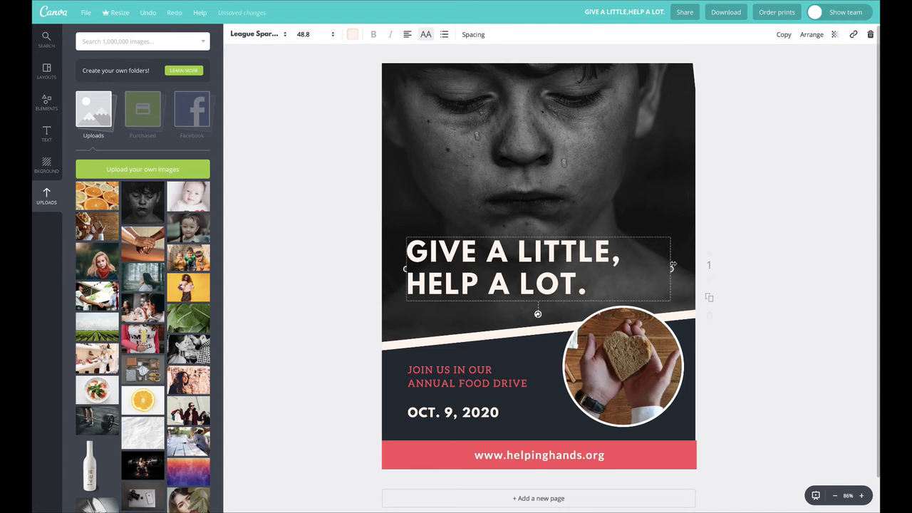
drag(647, 267, 573, 266)
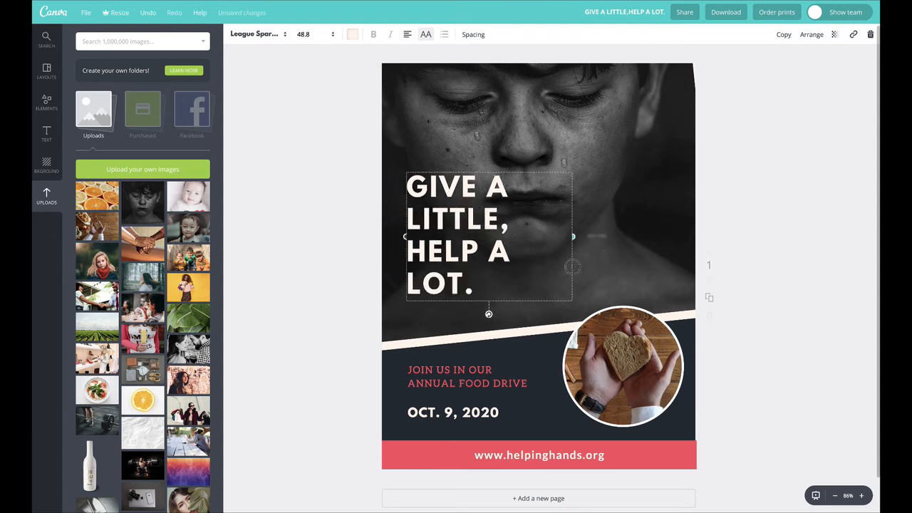
drag(451, 195, 453, 222)
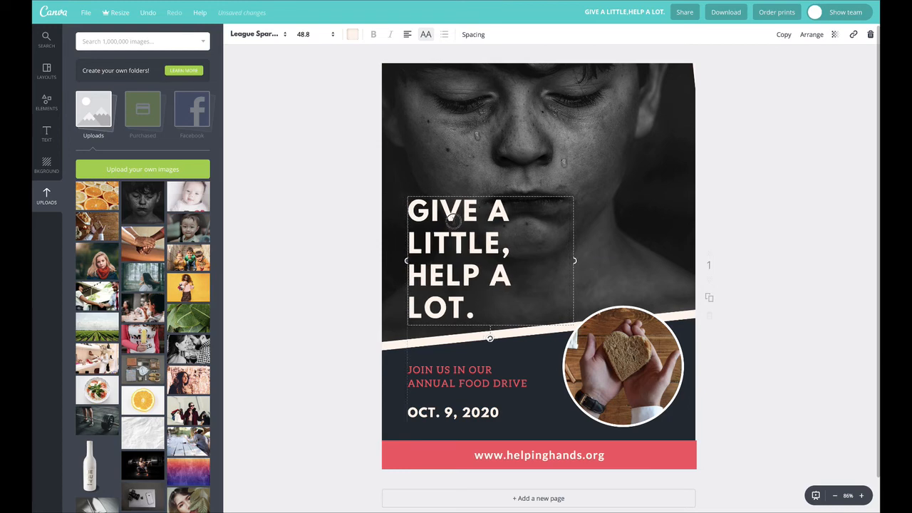
click(373, 207)
Step: Try the clasped-hands and three-children photos in the large tilted frame, then restore the boy's portrait
click(572, 130)
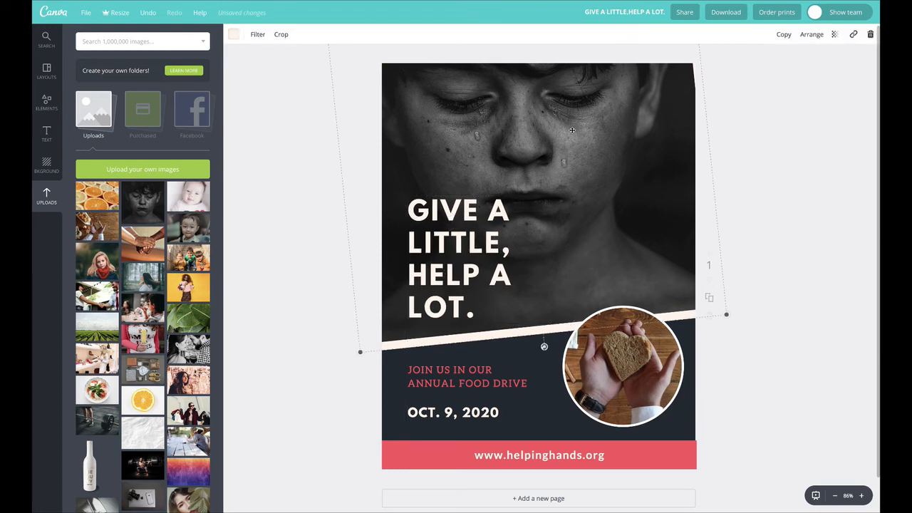
double_click(523, 114)
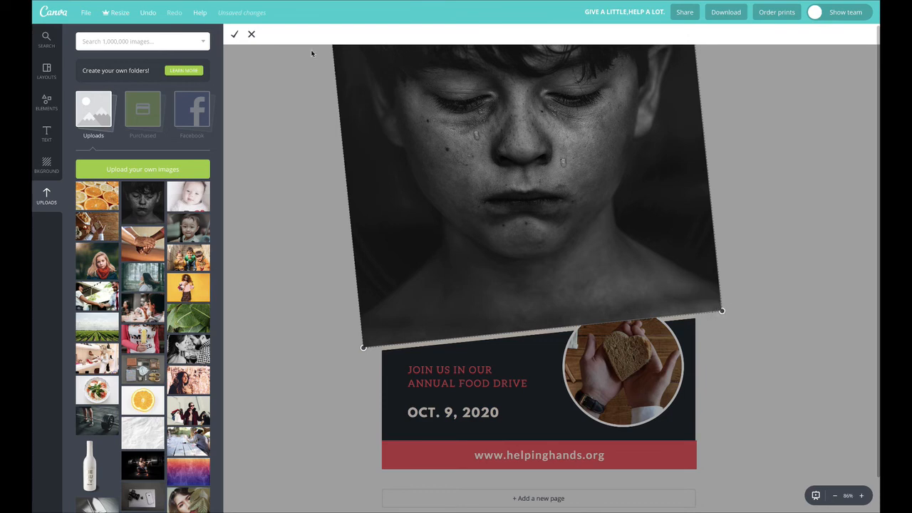
click(234, 34)
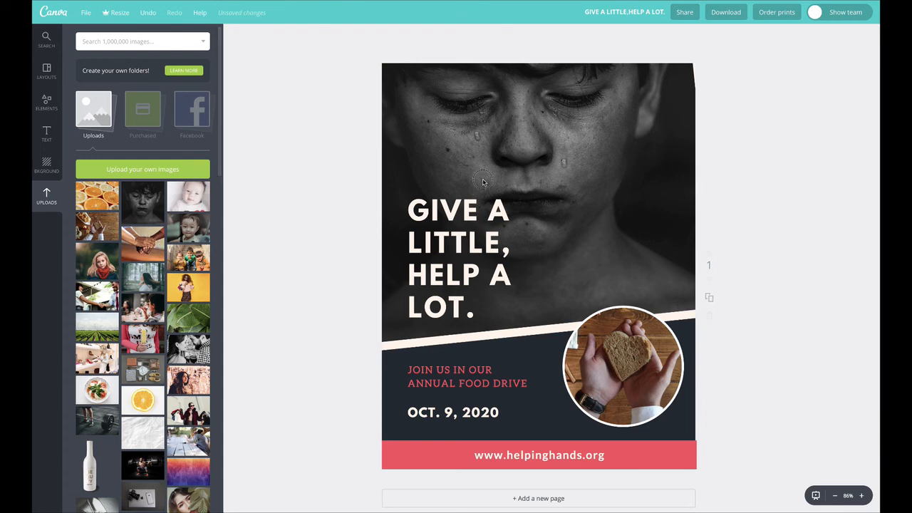
drag(483, 182, 484, 178)
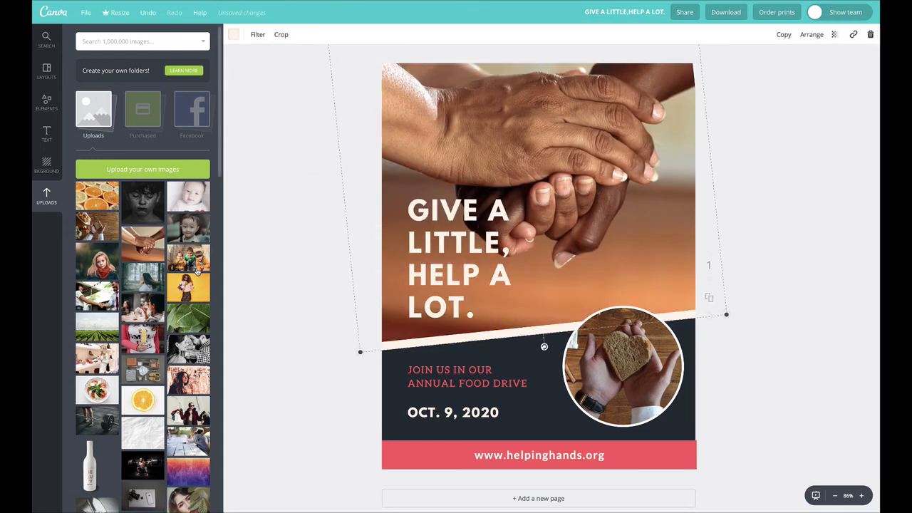
drag(184, 263, 472, 180)
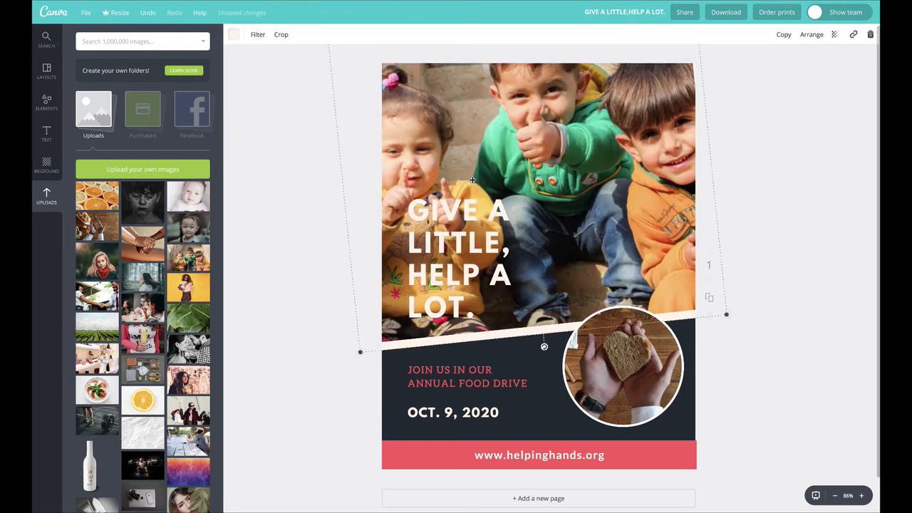
double_click(517, 129)
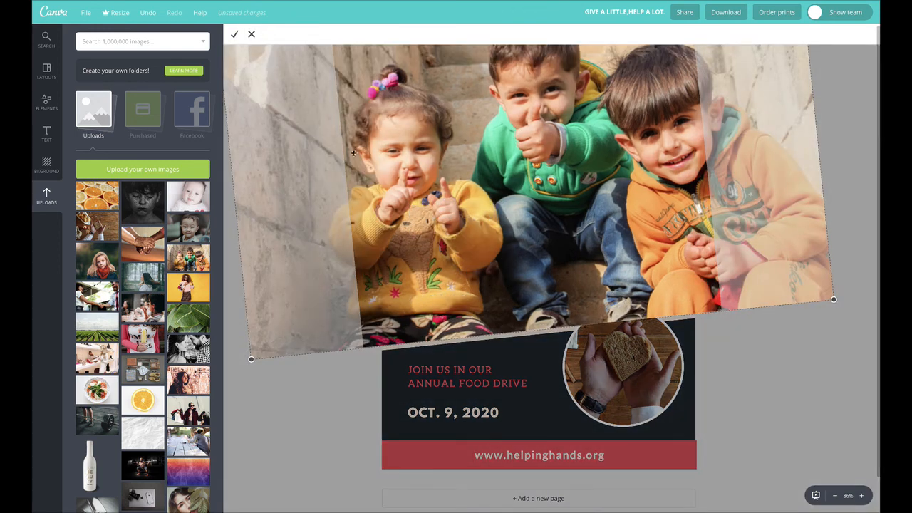
click(251, 34)
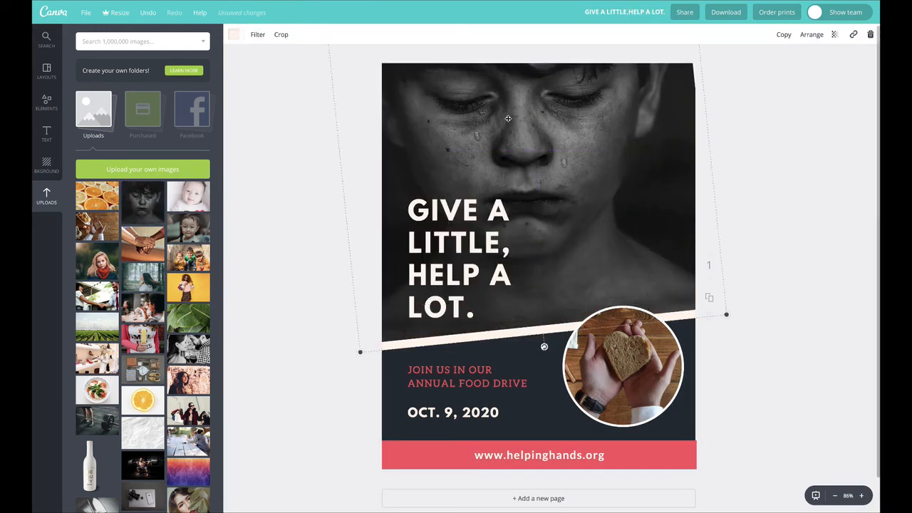
Step: Shift the portrait frame right to expose its left border, and rotate the headline counterclockwise to match the frame's tilt
drag(508, 118, 558, 114)
click(784, 359)
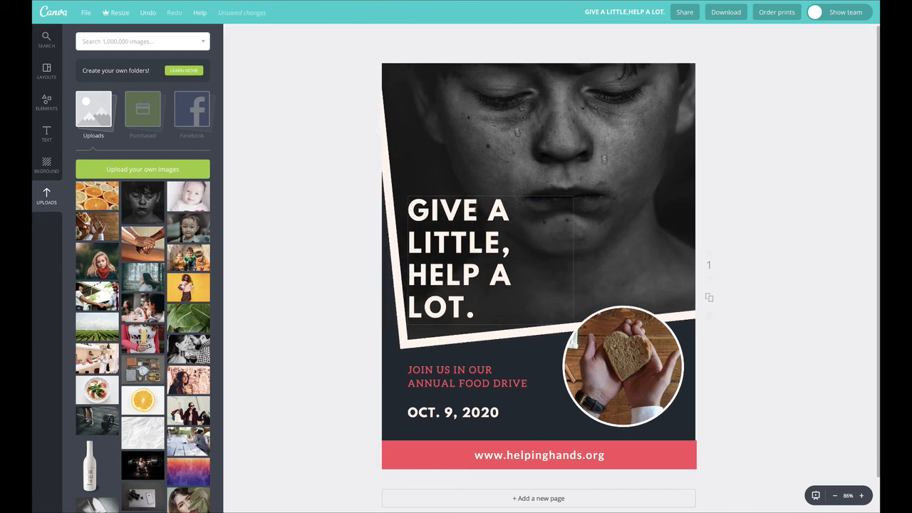
click(470, 196)
drag(490, 340, 498, 336)
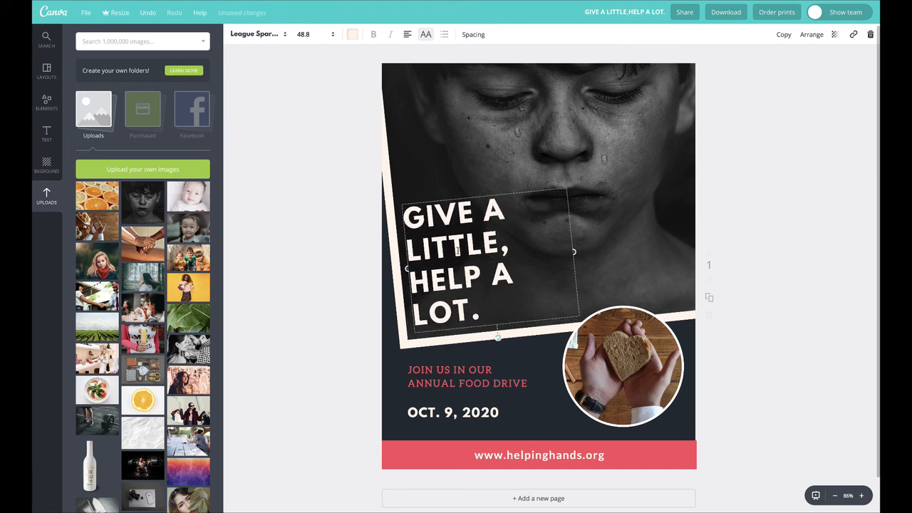
drag(446, 221, 446, 220)
click(347, 187)
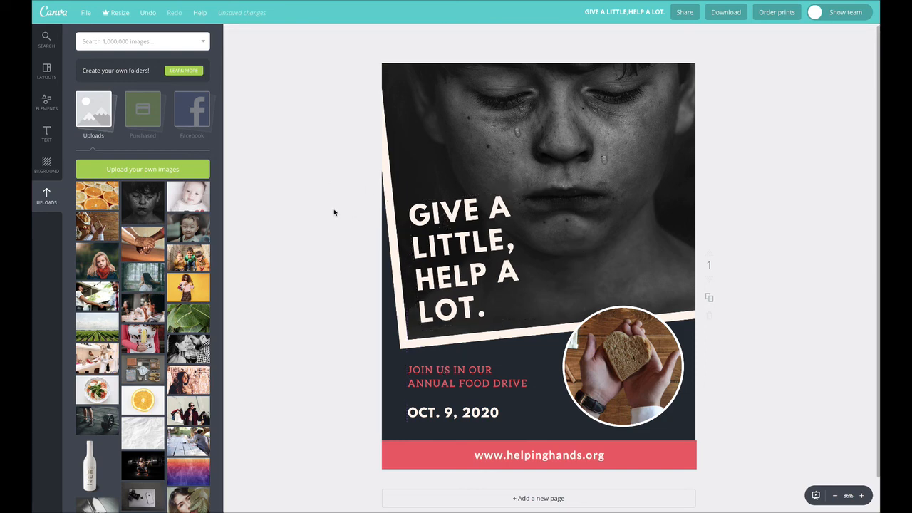
mouse_move(493, 129)
mouse_down()
mouse_move(422, 91)
mouse_move(487, 132)
mouse_up()
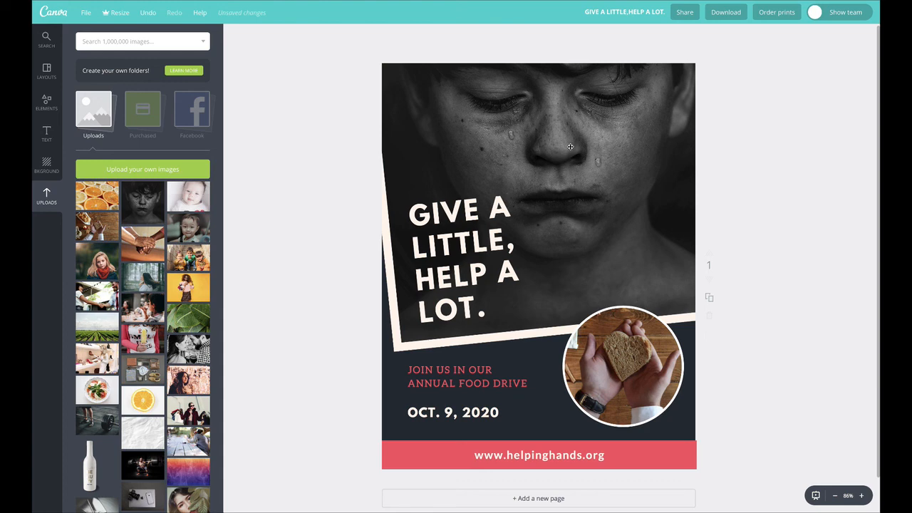
Step: Delete the round bread photo together with its frame
drag(658, 371, 652, 368)
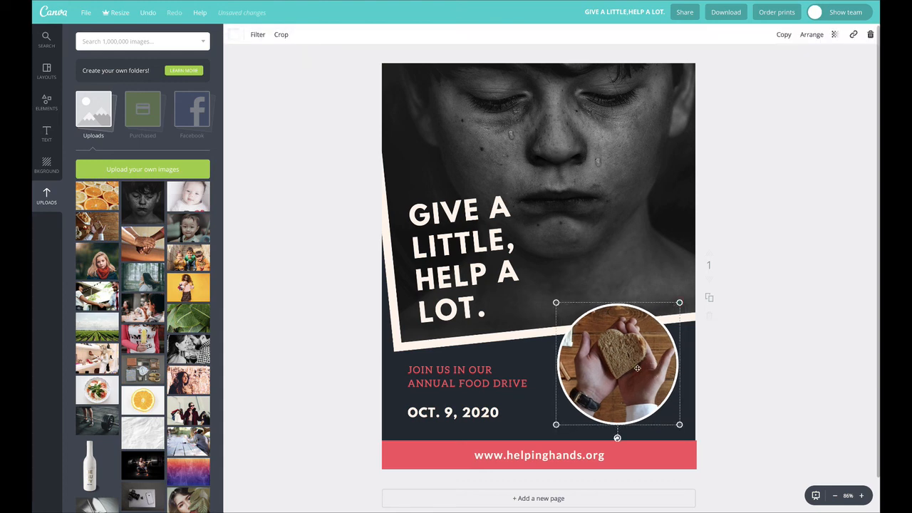
click(753, 372)
click(636, 337)
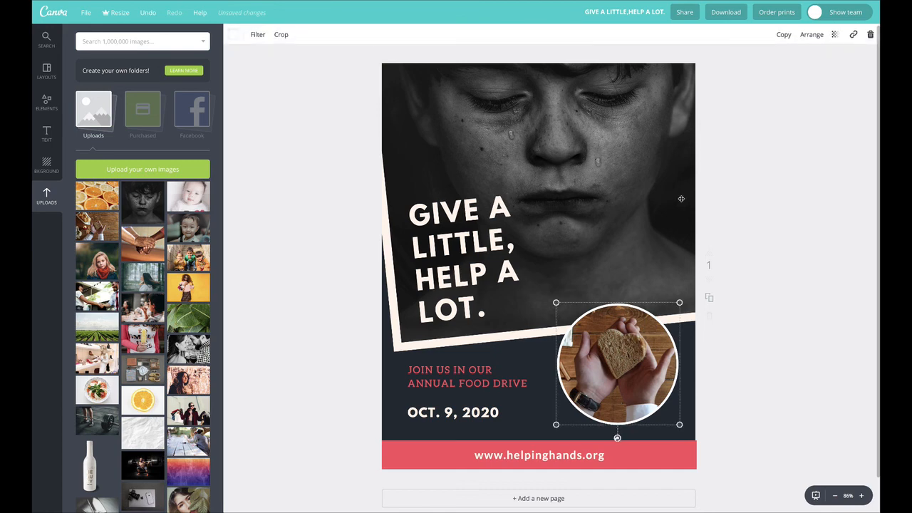
click(871, 34)
click(848, 61)
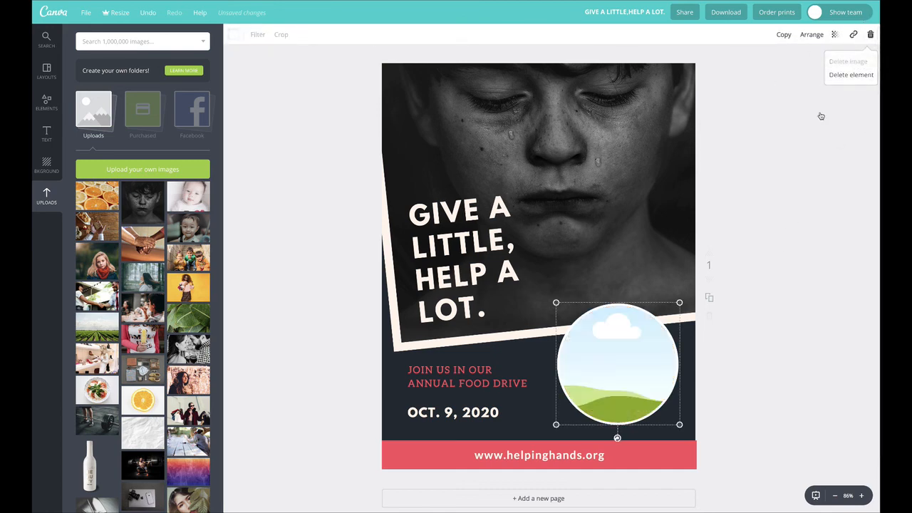
click(852, 75)
Step: Move the event text to the right of the date, then lower the headline and portrait with the frame's left border showing
click(612, 235)
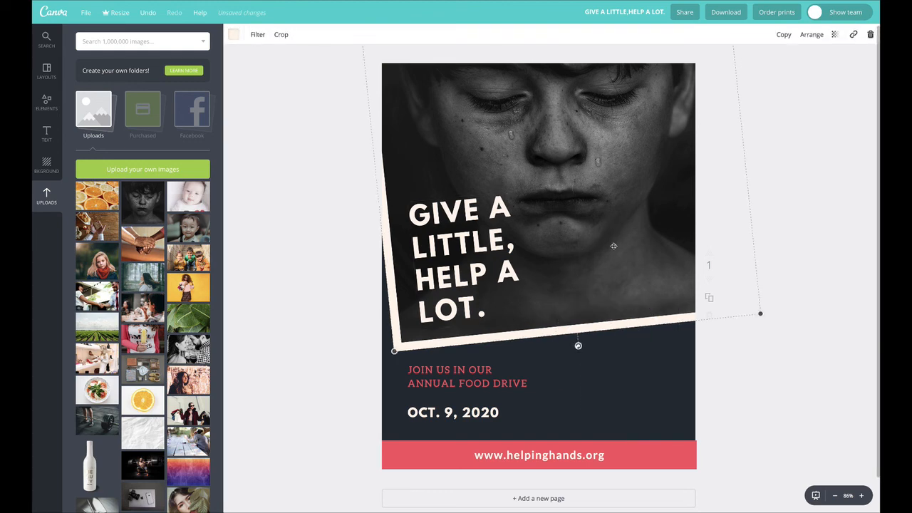
drag(427, 376, 551, 414)
drag(593, 292, 570, 326)
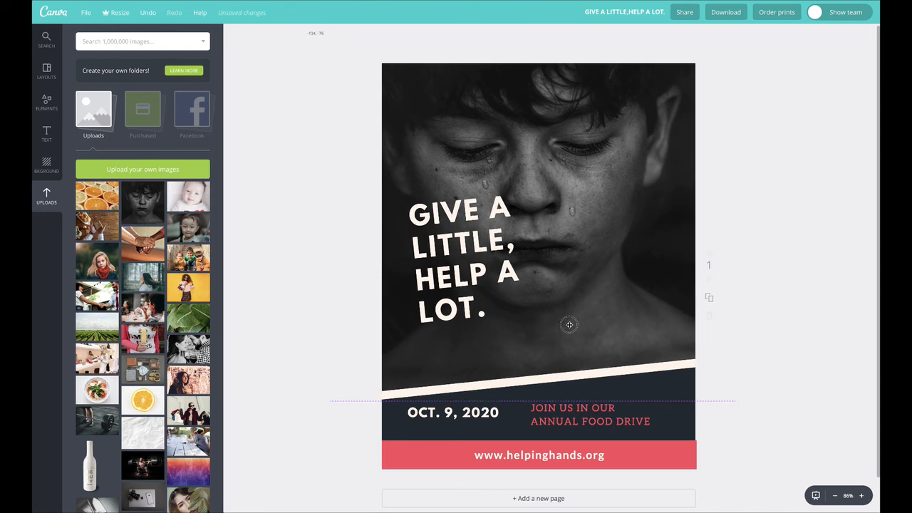
drag(487, 252, 472, 294)
drag(554, 159, 581, 157)
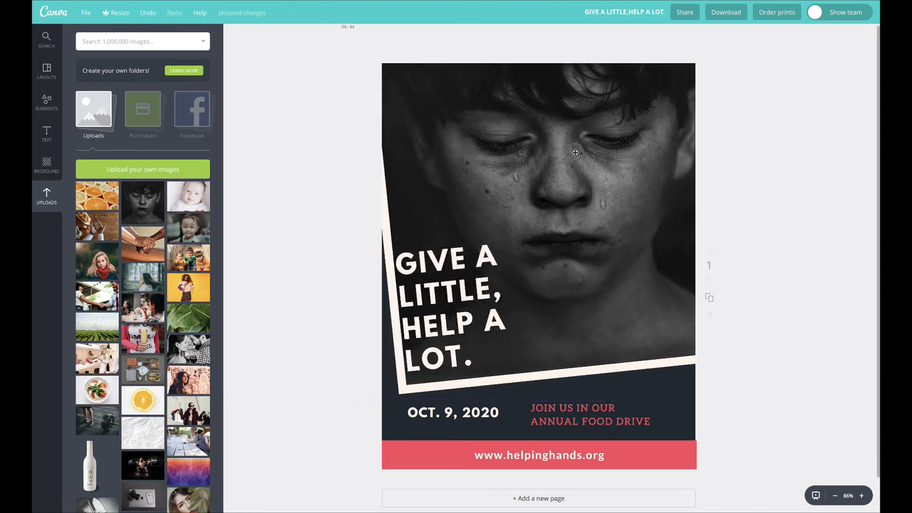